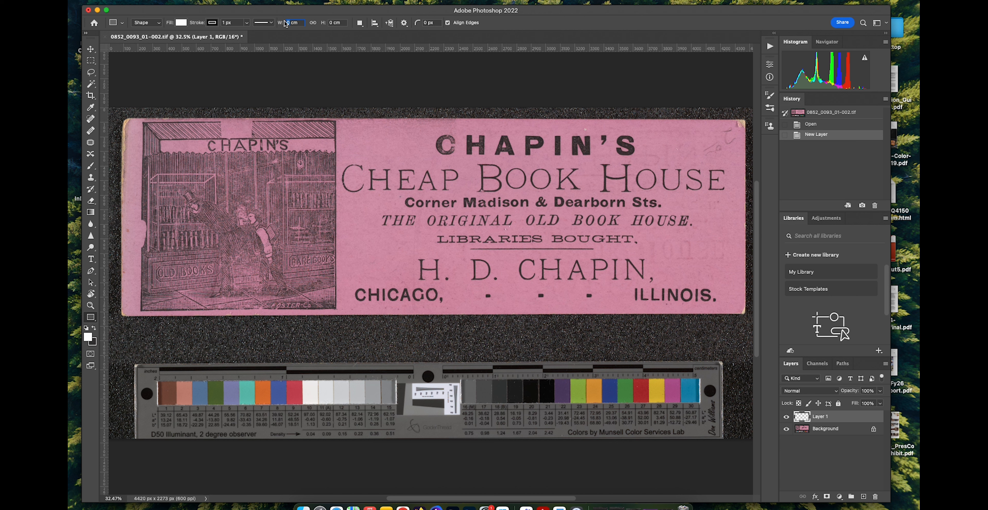
Draw a white rectangle over the pink card and size it to 12.5 cm wide.
{"action": "type", "text": "12.5"}
{"action": "key", "text": "Tab"}
{"action": "type", "text": "3."}
{"action": "left_click_drag", "start_coordinate": [180, 133], "coordinate": [699, 303]}
{"action": "left_click", "coordinate": [293, 22]}
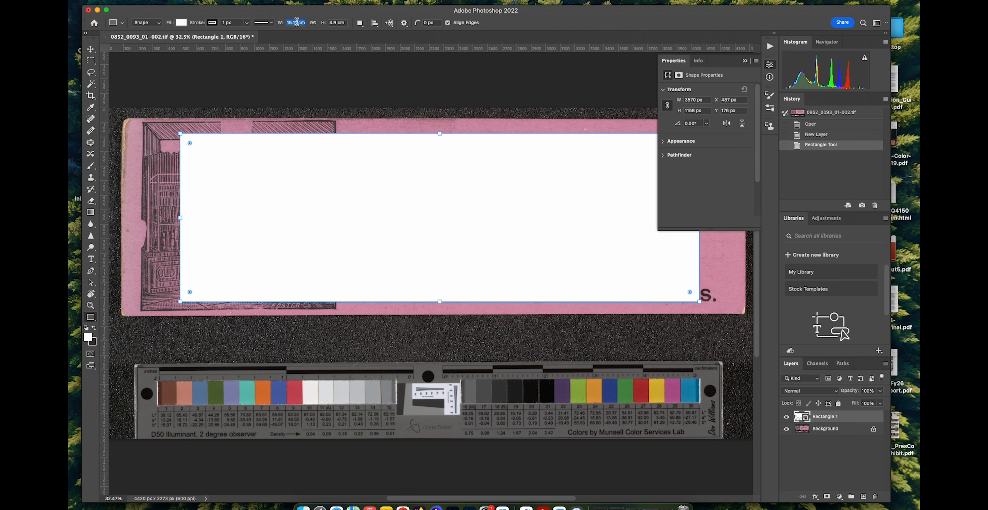
{"action": "type", "text": "21"}
{"action": "key", "text": "Return"}
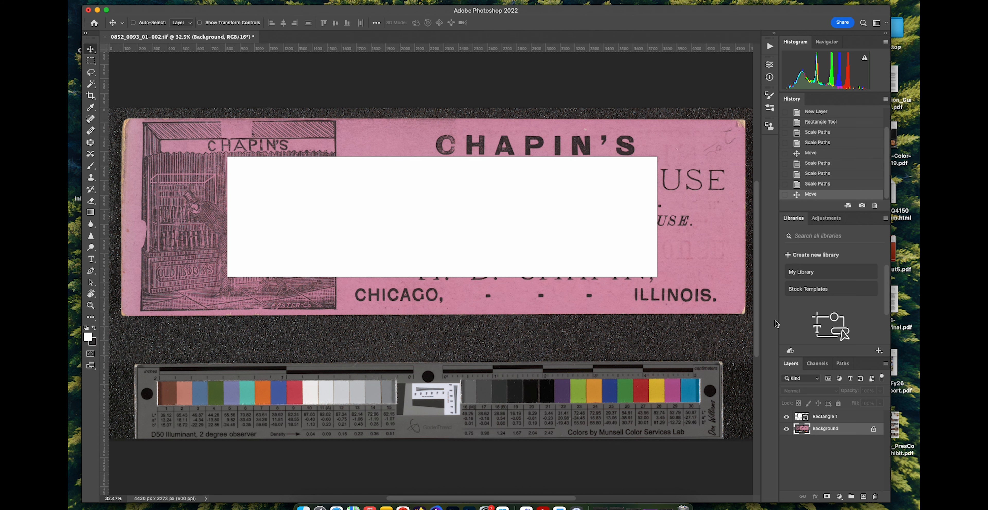
Check the document's image dimensions and resolution.
{"action": "key", "text": "super+alt+i"}
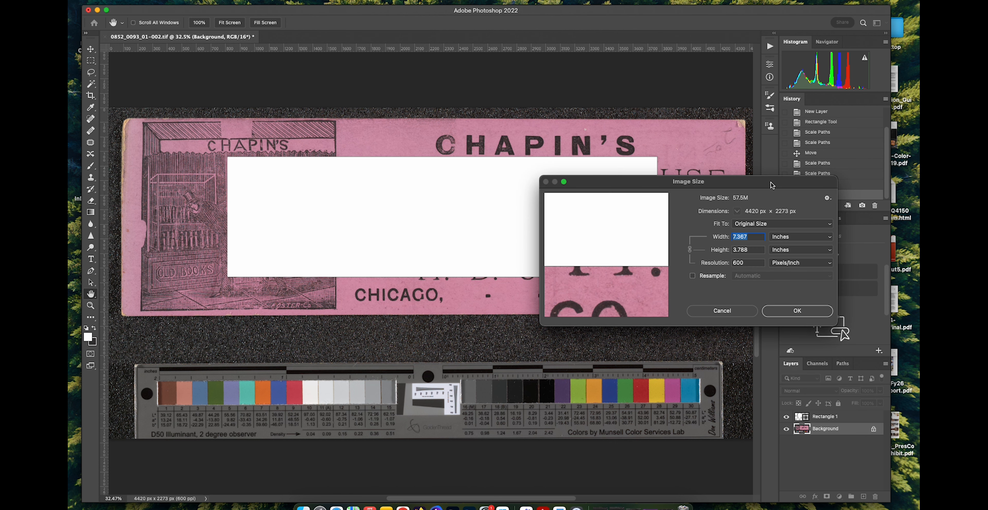
{"action": "left_click_drag", "start_coordinate": [770, 183], "coordinate": [506, 214]}
{"action": "left_click", "coordinate": [451, 291]}
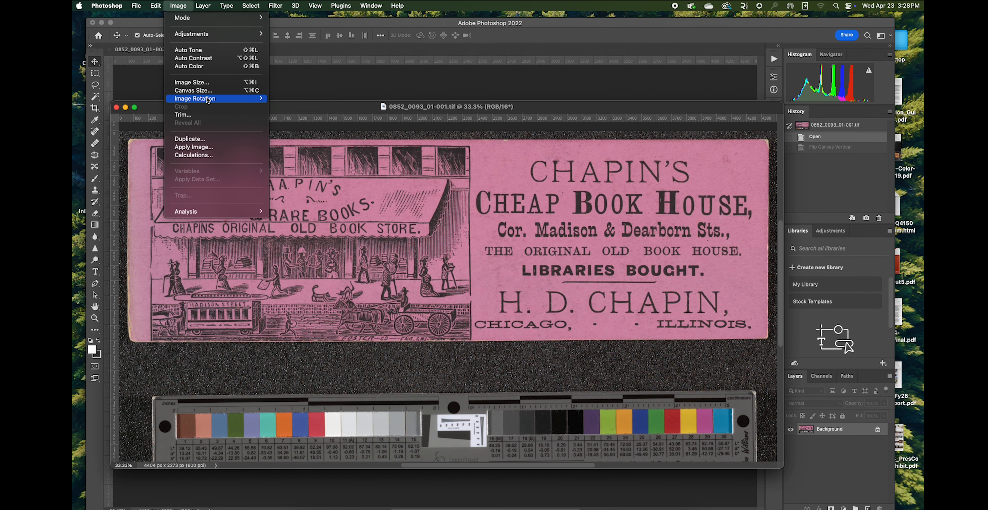
Flip the canvas of 0852_0093_01-001.tif horizontally and bring its image into 0852_0093_01-002.tif as a layer.
{"action": "mouse_move", "coordinate": [208, 100]}
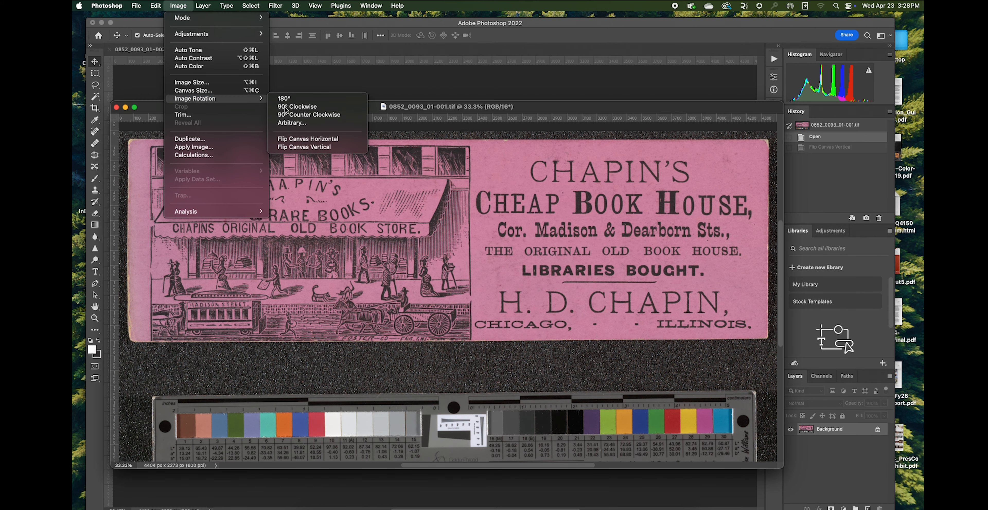
{"action": "left_click", "coordinate": [316, 142]}
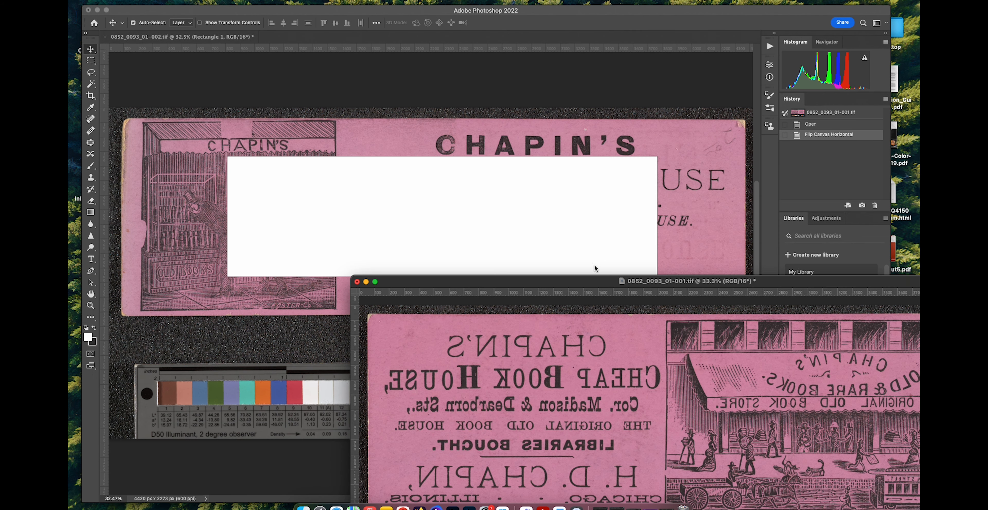
{"action": "left_click_drag", "start_coordinate": [613, 401], "coordinate": [386, 196]}
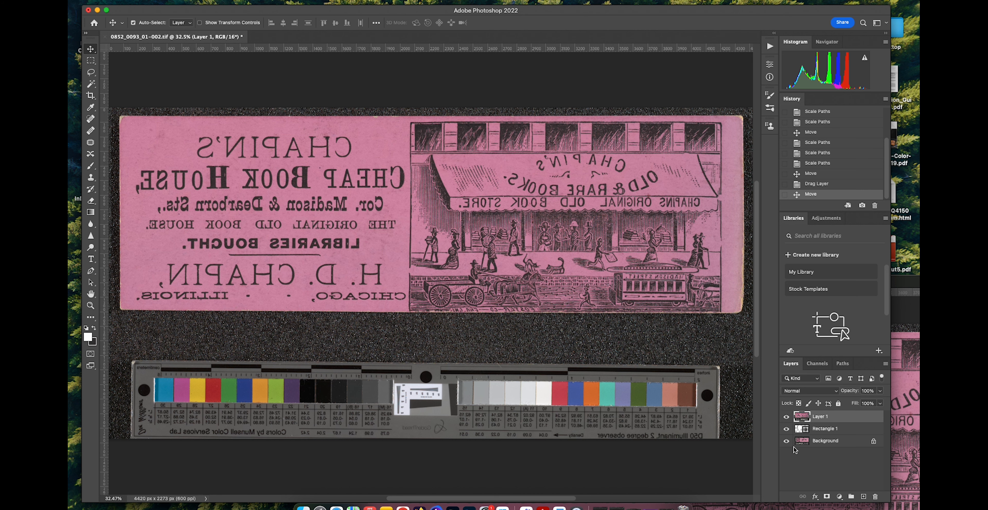
Hide the Rectangle 1 layer and set the flipped scan's layer opacity to 60%.
{"action": "left_click", "coordinate": [786, 416]}
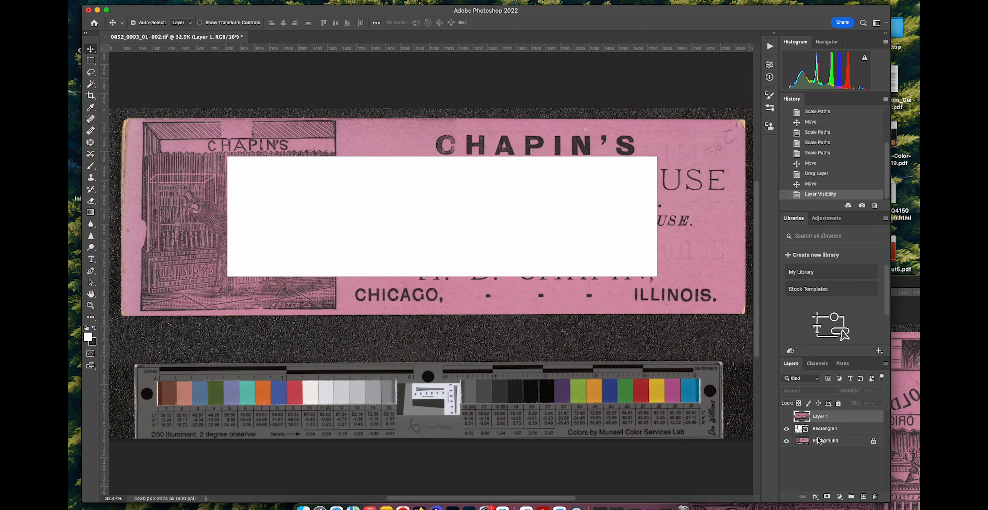
{"action": "left_click", "coordinate": [786, 429]}
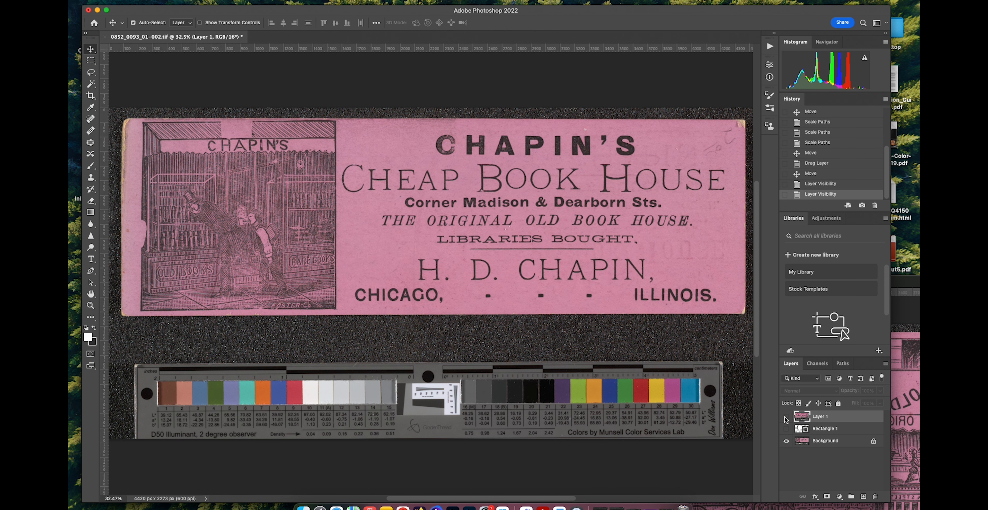
{"action": "left_click", "coordinate": [786, 416]}
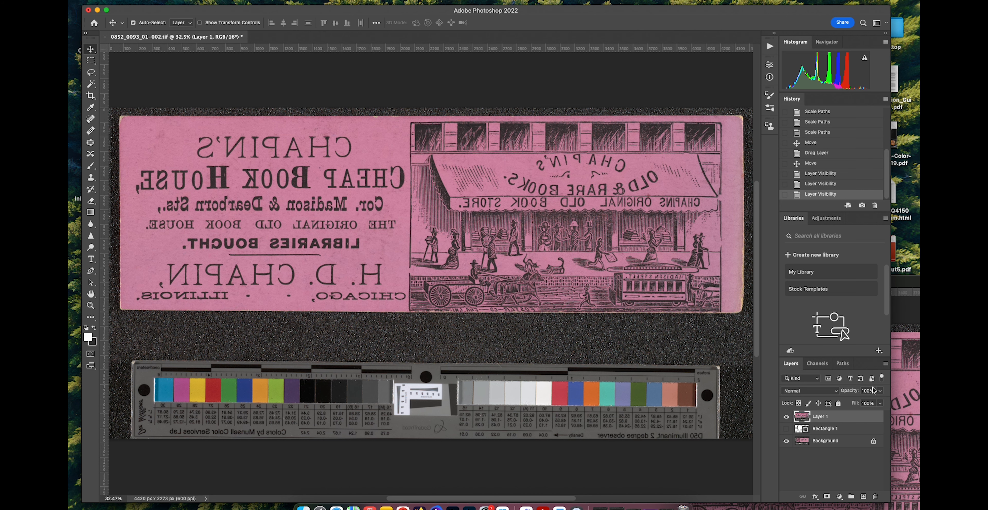
{"action": "left_click", "coordinate": [879, 390]}
{"action": "left_click_drag", "start_coordinate": [881, 401], "coordinate": [863, 403]}
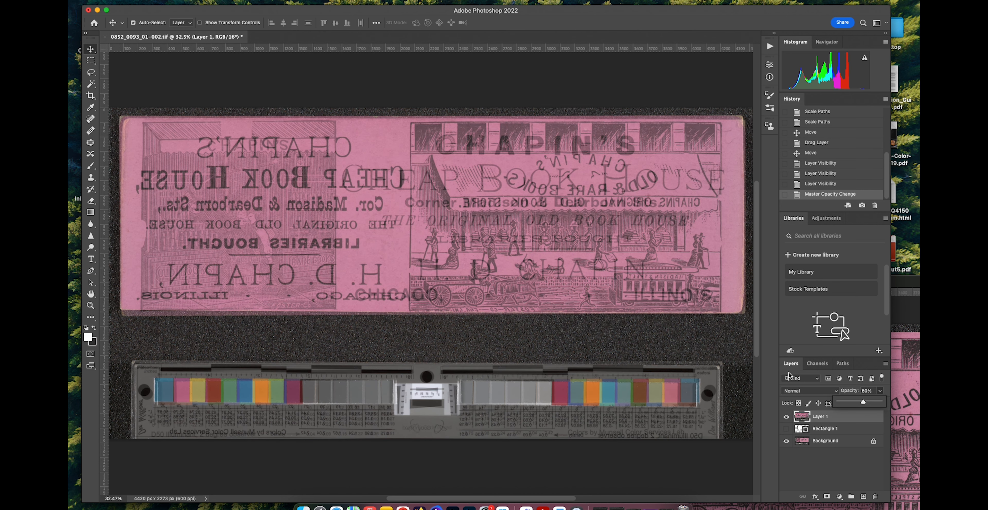
Free-transform the flipped layer, rotating it about 0.16° and nudging it down to match the card beneath.
{"action": "key", "text": "super+t"}
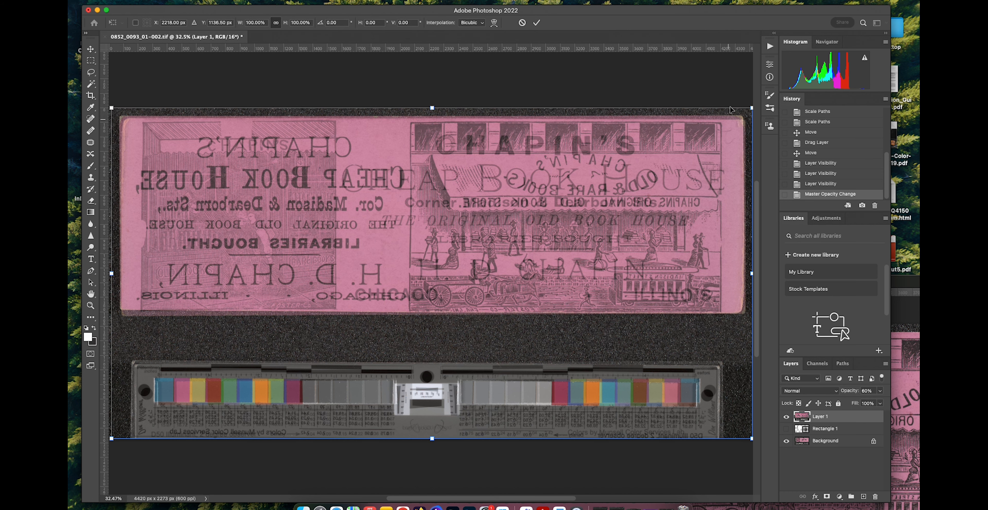
{"action": "left_click_drag", "start_coordinate": [737, 92], "coordinate": [737, 94]}
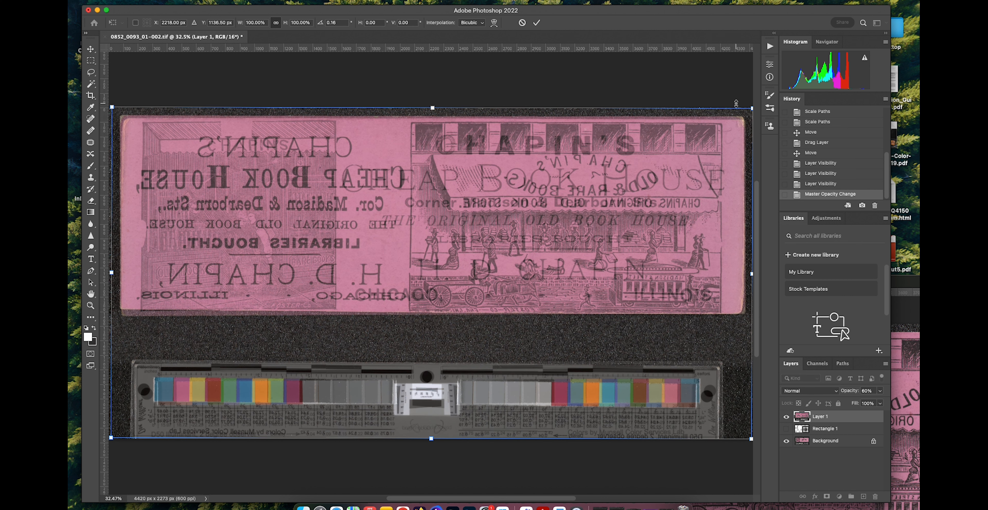
{"action": "key", "text": "Down"}
{"action": "key", "text": "Down"}
{"action": "key", "text": "Down"}
{"action": "key", "text": "Down"}
{"action": "key", "text": "Down"}
{"action": "key", "text": "Down"}
{"action": "key", "text": "Down"}
{"action": "key", "text": "Up"}
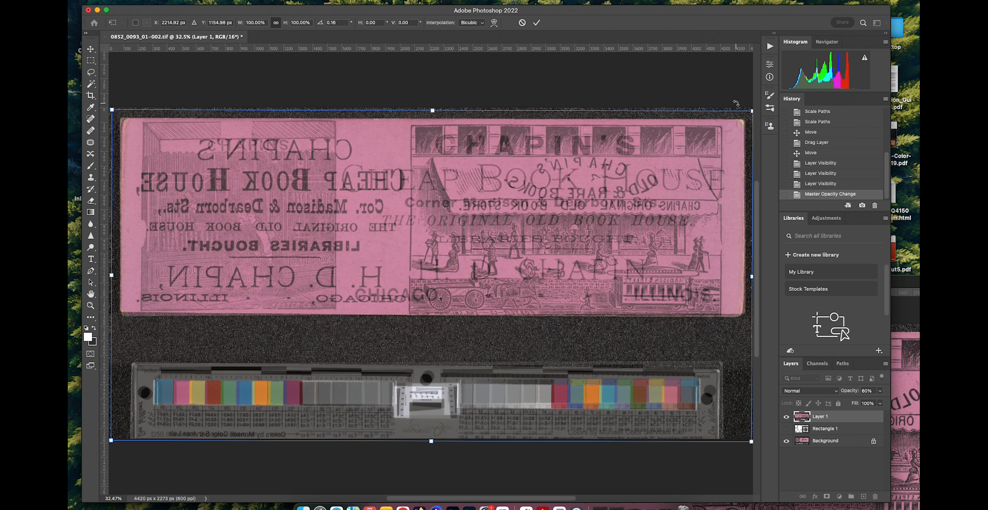
Nudge the flipped layer right to line up its side edges with the card beneath.
{"action": "key", "text": "Left"}
{"action": "key", "text": "Left"}
{"action": "key", "text": "Left"}
{"action": "key", "text": "Right"}
{"action": "key", "text": "Right"}
{"action": "key", "text": "Right"}
{"action": "key", "text": "Right"}
{"action": "key", "text": "Right"}
{"action": "key", "text": "Right"}
{"action": "key", "text": "Right"}
{"action": "key", "text": "Right"}
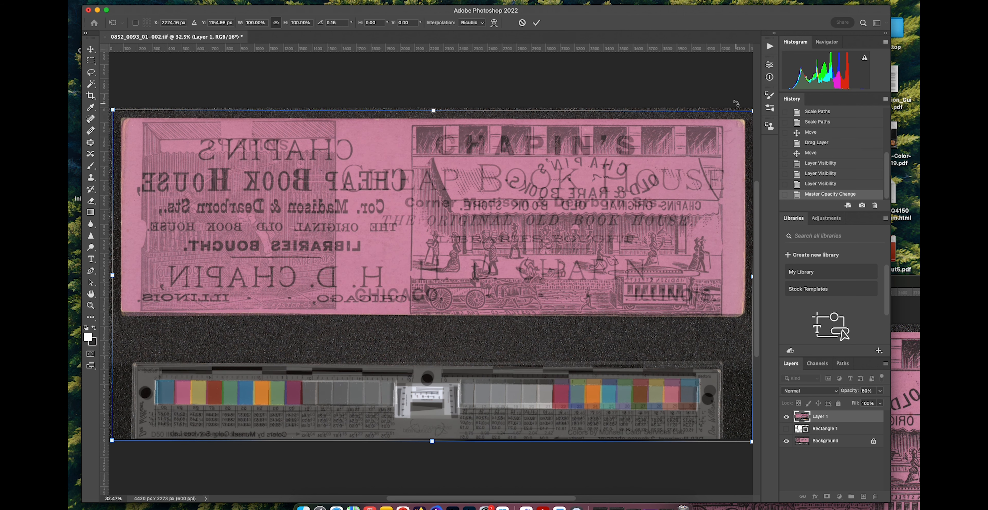
{"action": "key", "text": "Down"}
{"action": "key", "text": "Down"}
{"action": "key", "text": "Up"}
{"action": "key", "text": "Up"}
Rotate the flipped layer to about -0.23° and nudge it up to match the lower edge of the card beneath.
{"action": "key", "text": "super+1"}
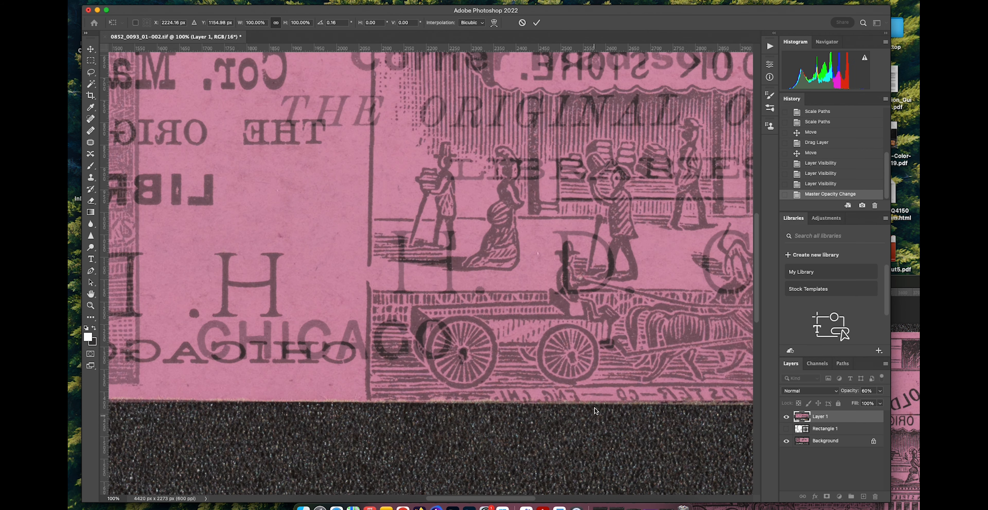
{"action": "scroll", "coordinate": [429, 387], "scroll_direction": "right", "scroll_amount": 10}
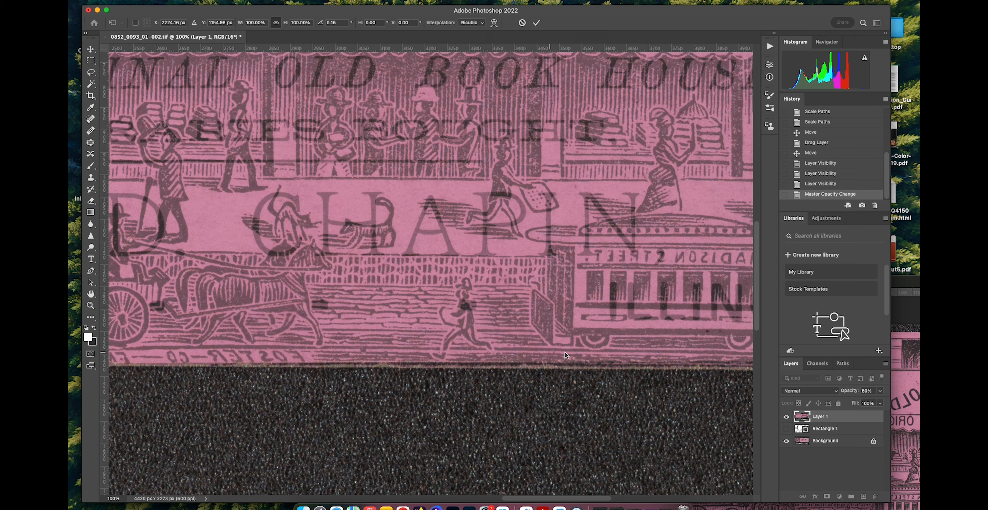
{"action": "scroll", "coordinate": [609, 357], "scroll_direction": "right", "scroll_amount": 8}
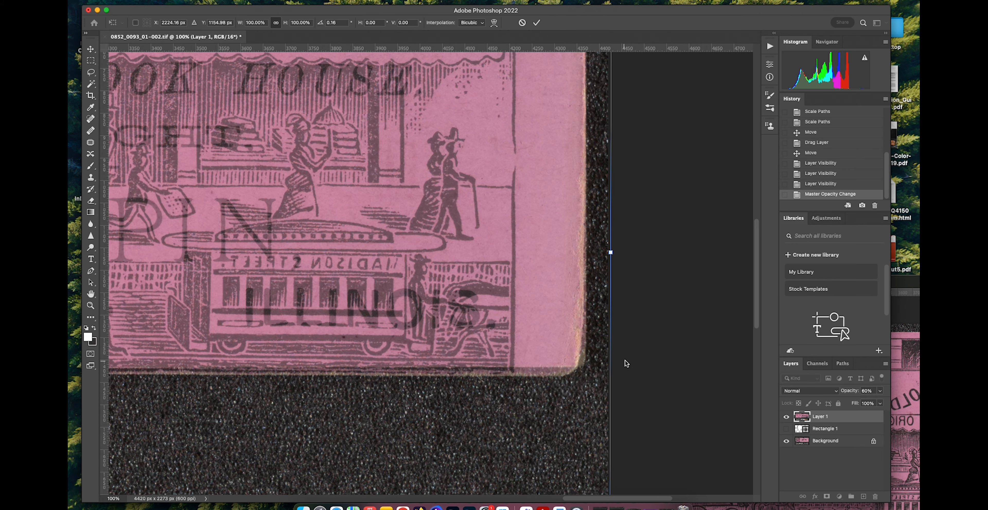
{"action": "left_click_drag", "start_coordinate": [626, 356], "coordinate": [619, 349]}
{"action": "left_click_drag", "start_coordinate": [501, 351], "coordinate": [601, 351]}
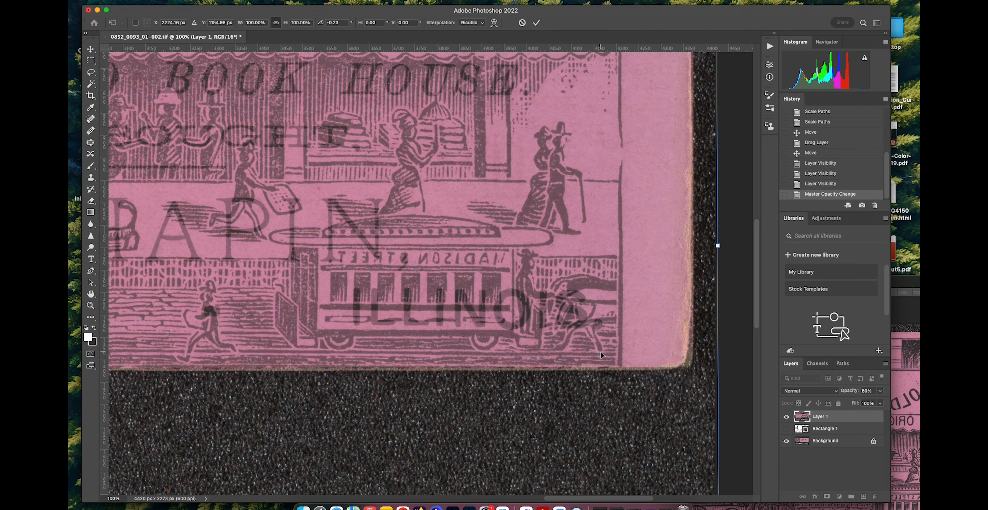
{"action": "key", "text": "Up"}
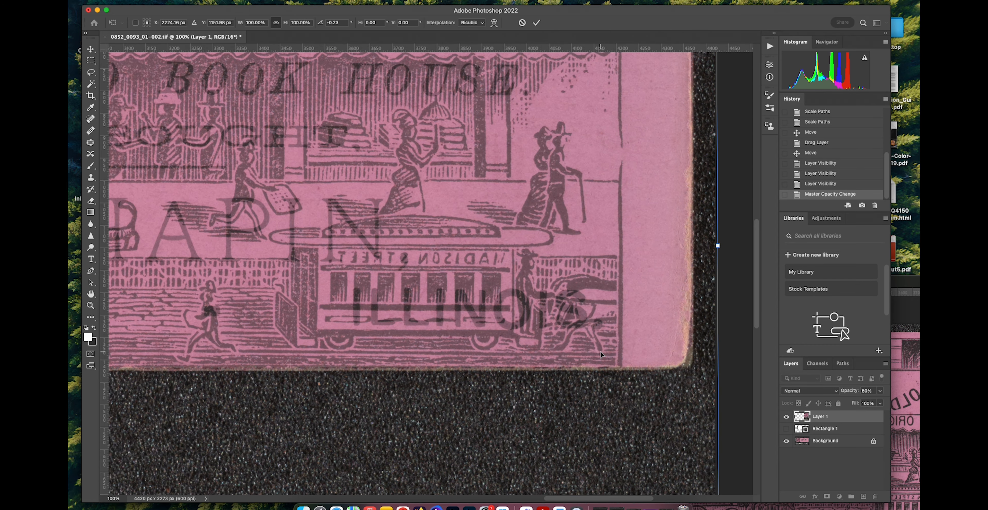
{"action": "key", "text": "Up"}
{"action": "key", "text": "Up"}
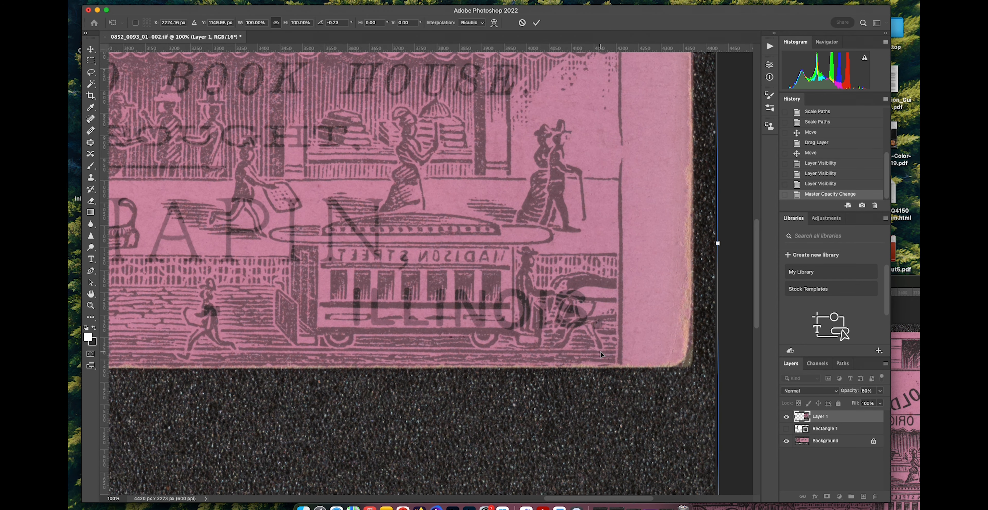
Examine how the two card images align along the edges and corners at 100% and commit the transform.
{"action": "scroll", "coordinate": [669, 382], "scroll_direction": "left", "scroll_amount": 10}
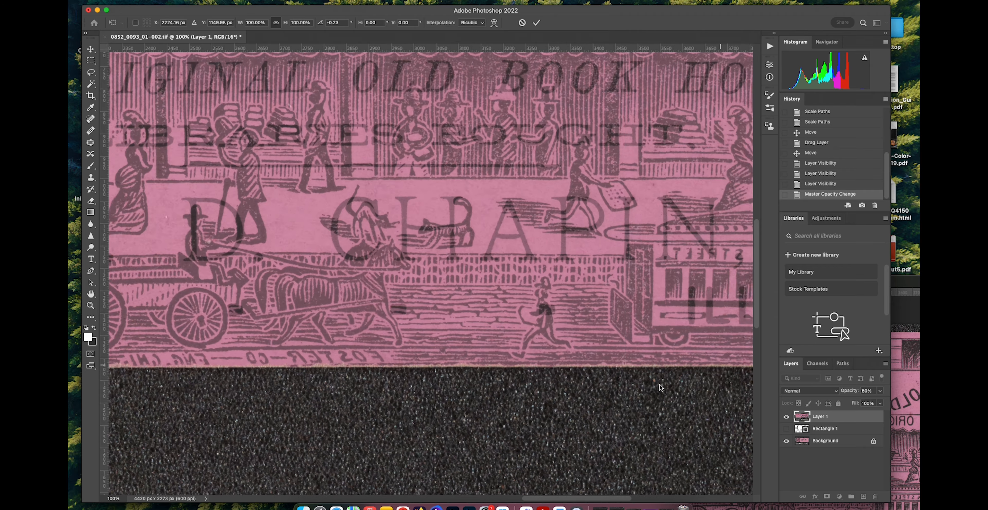
{"action": "scroll", "coordinate": [669, 383], "scroll_direction": "left", "scroll_amount": 10}
{"action": "scroll", "coordinate": [633, 393], "scroll_direction": "left", "scroll_amount": 10}
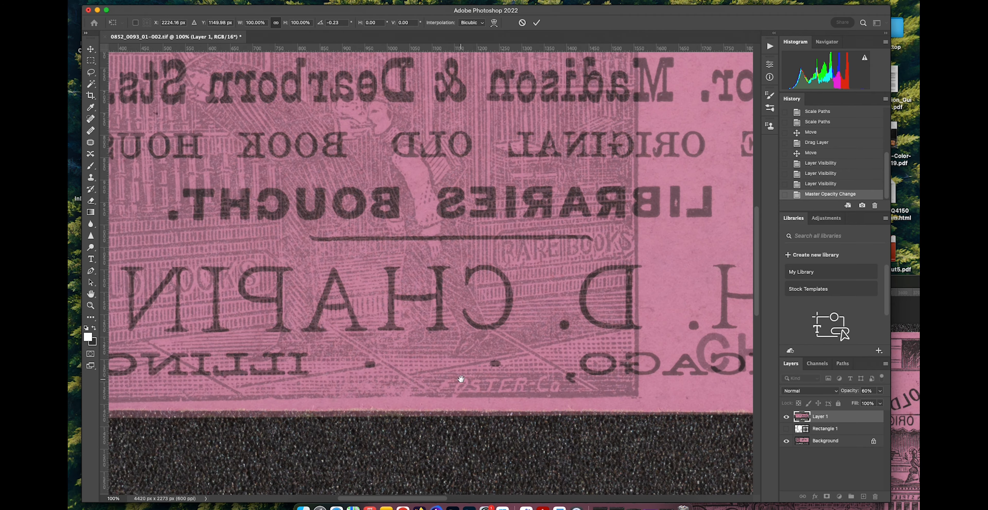
{"action": "scroll", "coordinate": [460, 378], "scroll_direction": "left", "scroll_amount": 10}
{"action": "scroll", "coordinate": [457, 374], "scroll_direction": "down", "scroll_amount": 2}
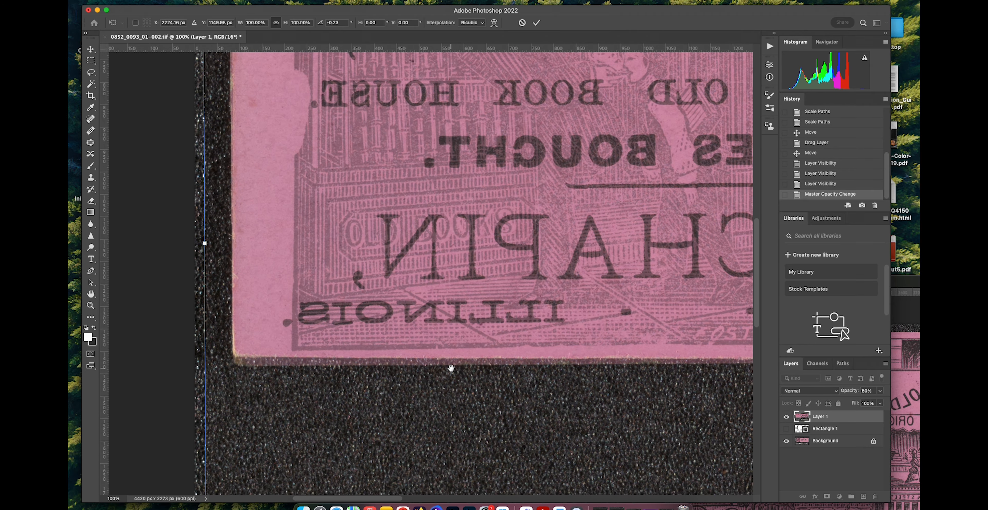
{"action": "scroll", "coordinate": [452, 383], "scroll_direction": "up", "scroll_amount": 10}
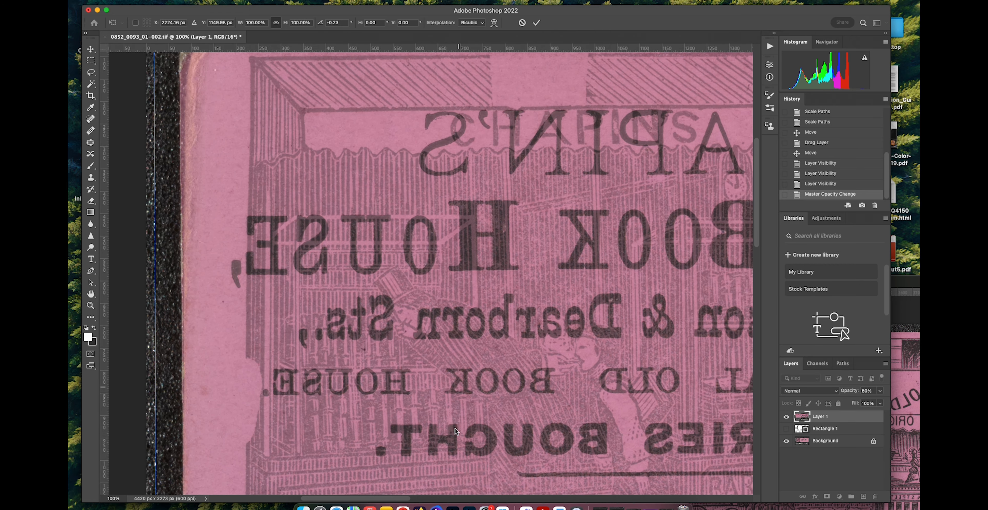
{"action": "scroll", "coordinate": [455, 428], "scroll_direction": "up", "scroll_amount": 6}
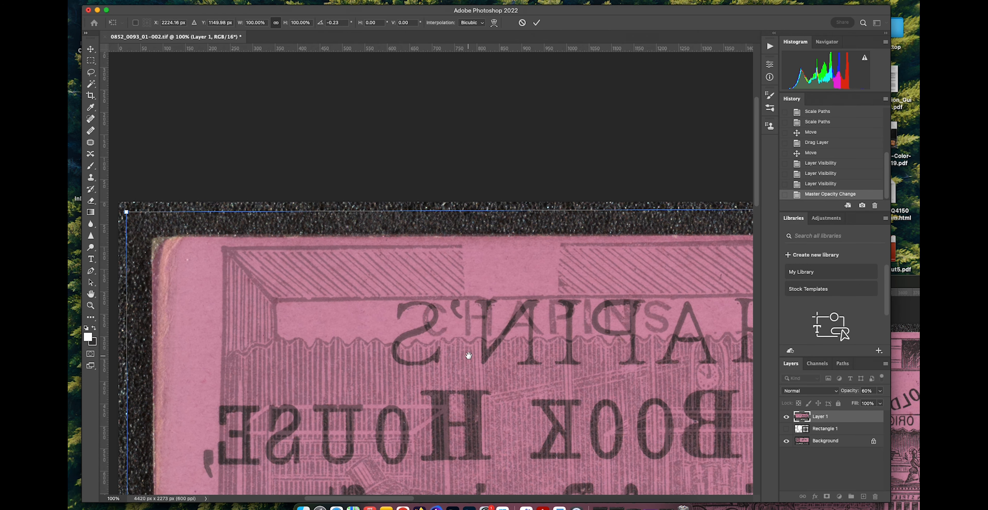
{"action": "scroll", "coordinate": [589, 331], "scroll_direction": "right", "scroll_amount": 8}
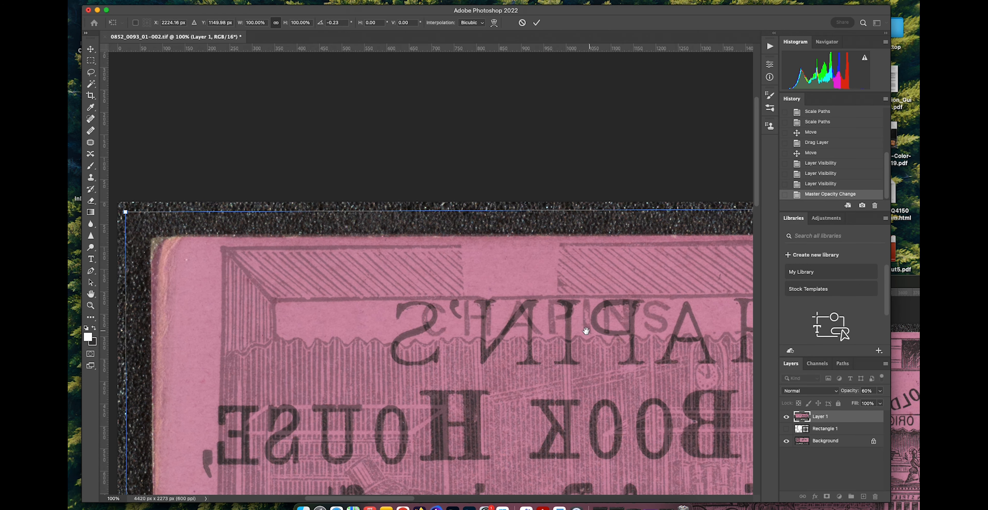
{"action": "scroll", "coordinate": [559, 325], "scroll_direction": "right", "scroll_amount": 15}
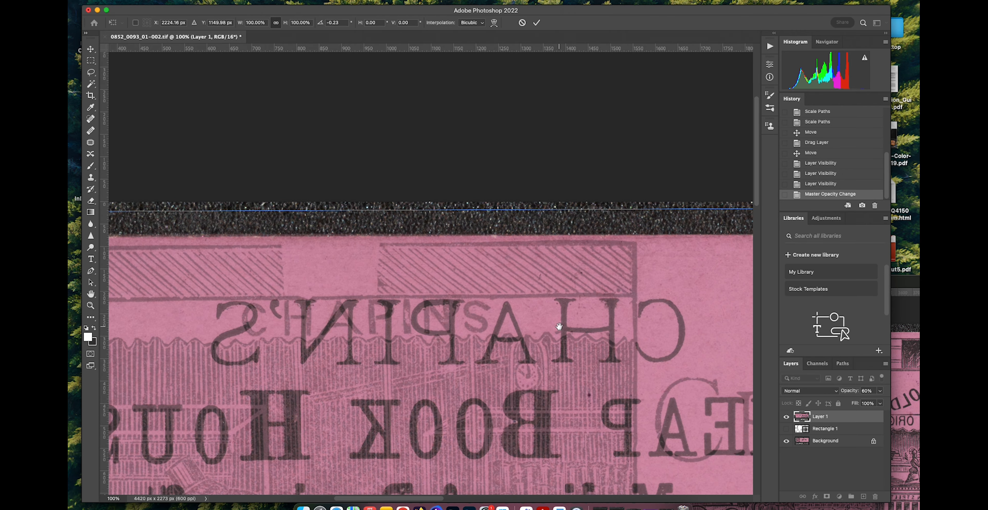
{"action": "scroll", "coordinate": [567, 339], "scroll_direction": "right", "scroll_amount": 15}
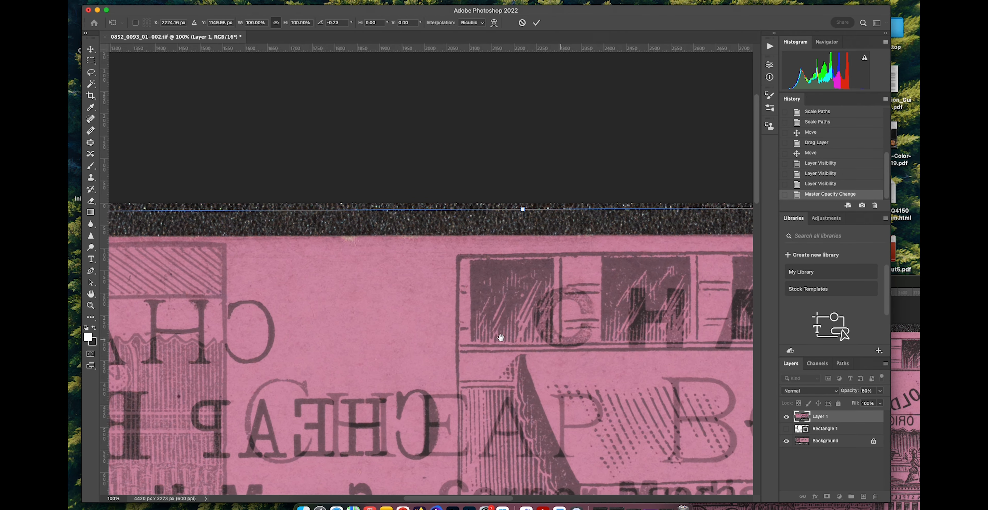
{"action": "scroll", "coordinate": [566, 337], "scroll_direction": "right", "scroll_amount": 12}
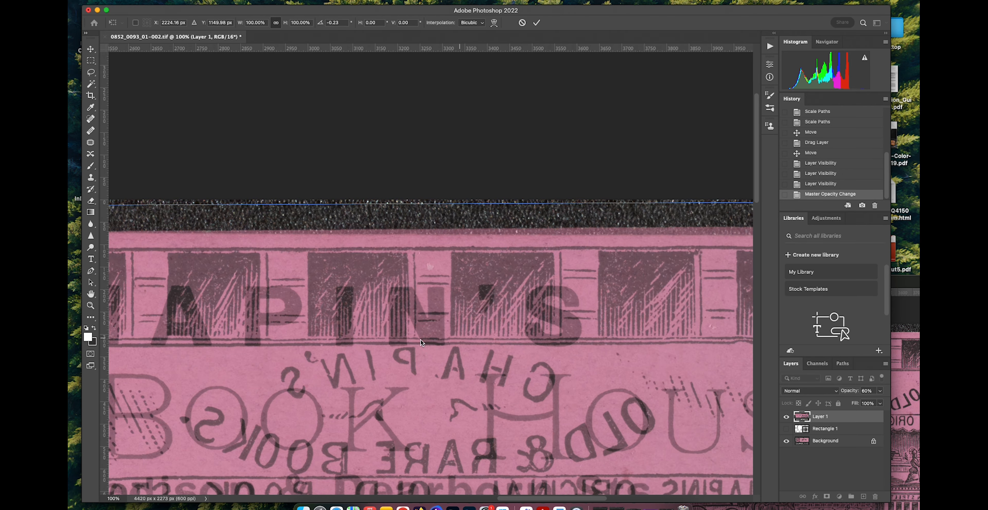
{"action": "left_click_drag", "start_coordinate": [566, 344], "coordinate": [541, 341]}
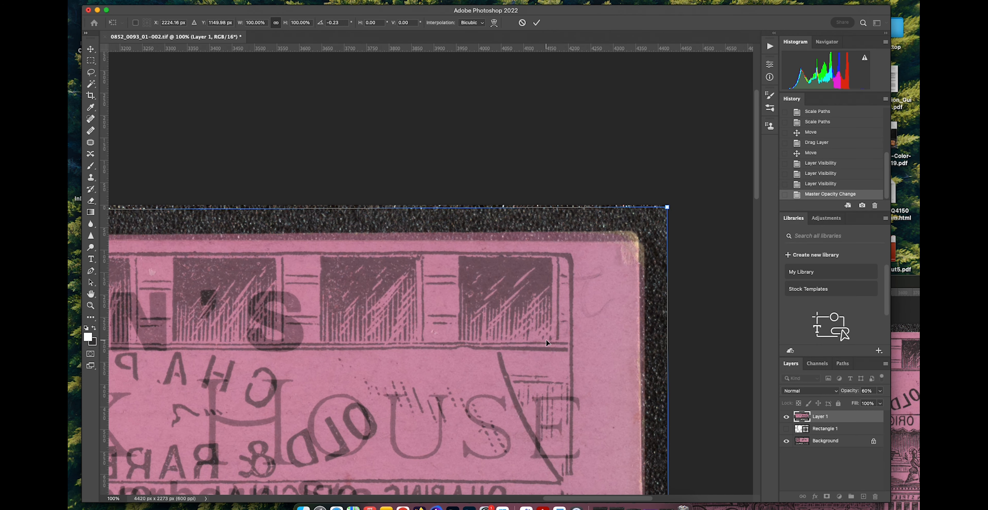
{"action": "key", "text": "Return"}
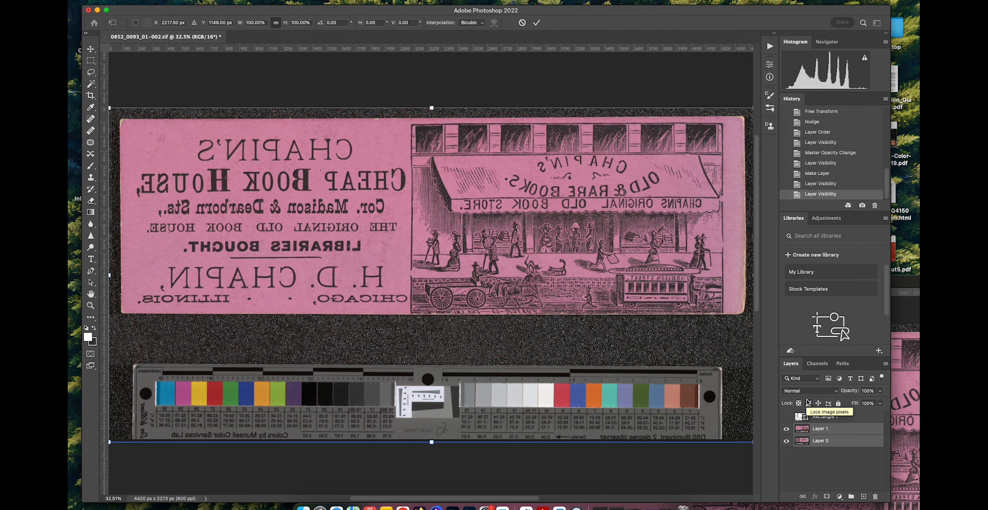
Show the white rectangle, then free-transform Layer 1 and Layer 0 together, scaling both to about 66.39% to approach the rectangle's size.
{"action": "left_click", "coordinate": [786, 417]}
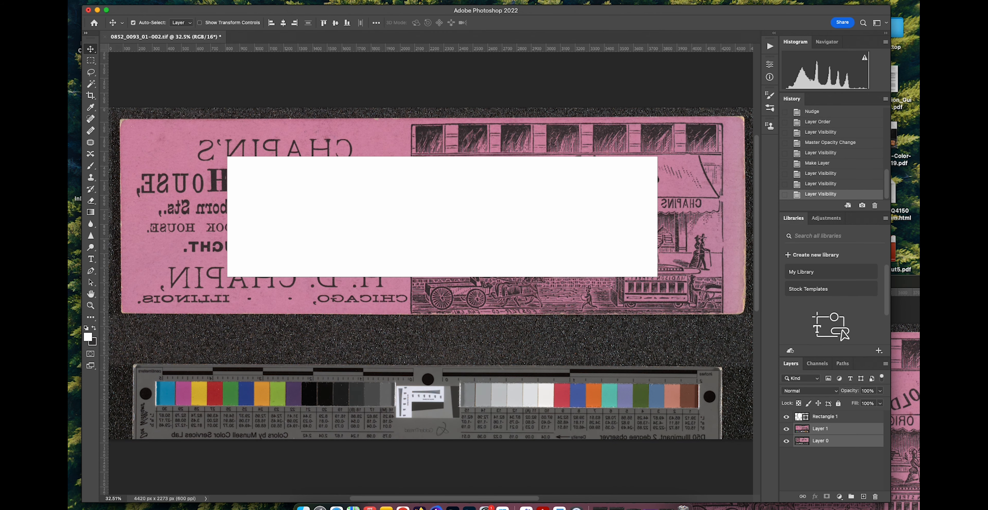
{"action": "left_click", "coordinate": [832, 456]}
{"action": "left_click", "coordinate": [825, 429]}
{"action": "left_click", "coordinate": [826, 441], "text": "shift"}
{"action": "key", "text": "super+t"}
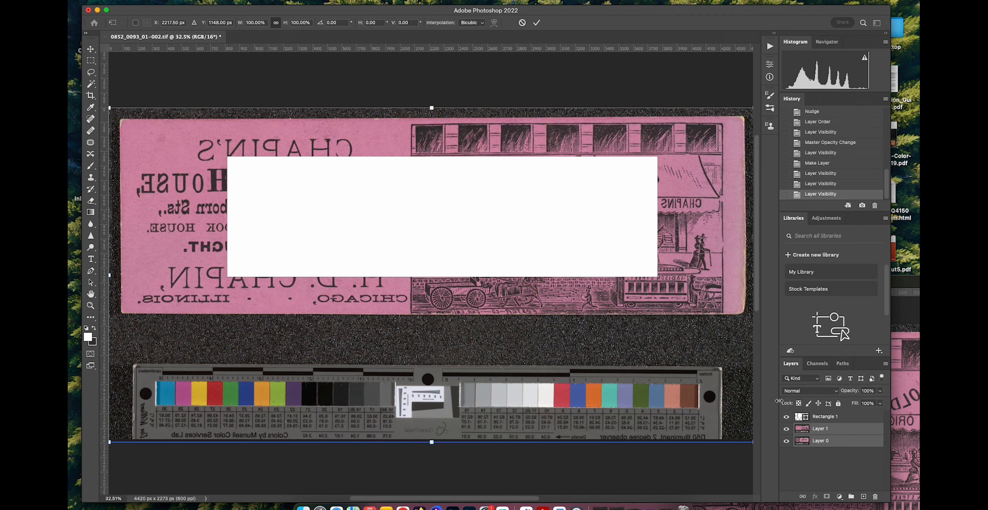
{"action": "left_click_drag", "start_coordinate": [108, 109], "coordinate": [214, 173]}
{"action": "left_click_drag", "start_coordinate": [281, 318], "coordinate": [282, 297]}
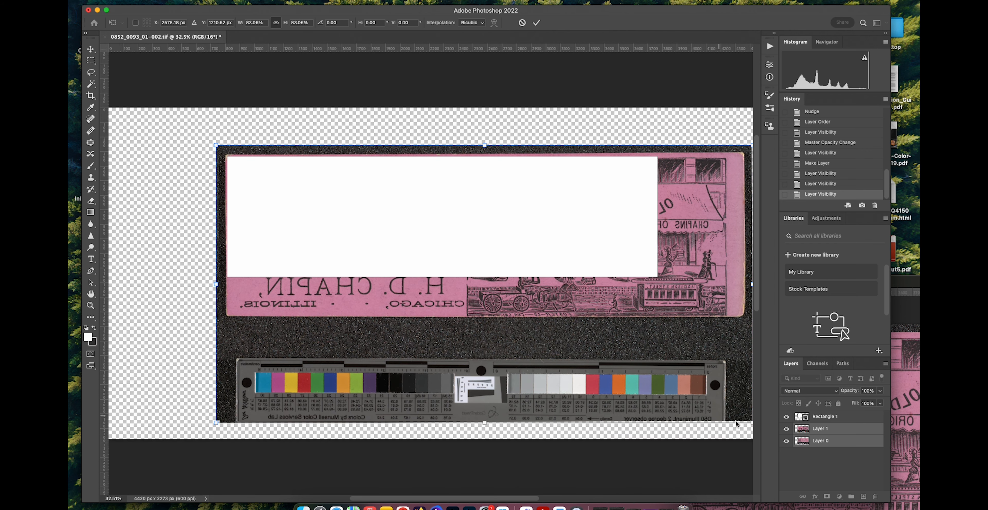
{"action": "left_click_drag", "start_coordinate": [751, 423], "coordinate": [656, 344]}
Nudge the scaled card layers sideways to line up the card's left edge with the rectangle and commit the transform.
{"action": "key", "text": "Right"}
{"action": "key", "text": "Right"}
{"action": "key", "text": "Right"}
{"action": "key", "text": "Right"}
{"action": "key", "text": "Right"}
{"action": "key", "text": "Right"}
{"action": "key", "text": "Right"}
{"action": "key", "text": "Right"}
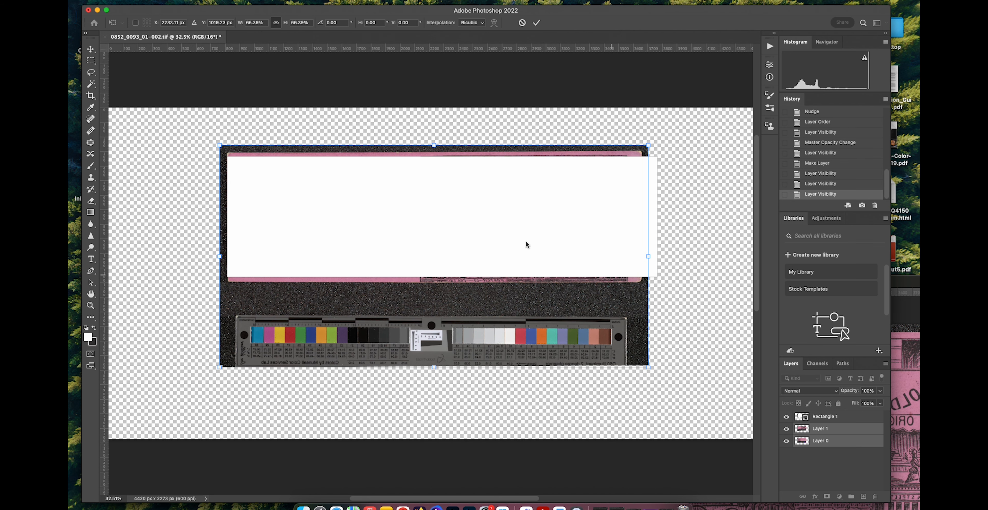
{"action": "left_click_drag", "start_coordinate": [498, 294], "coordinate": [495, 297]}
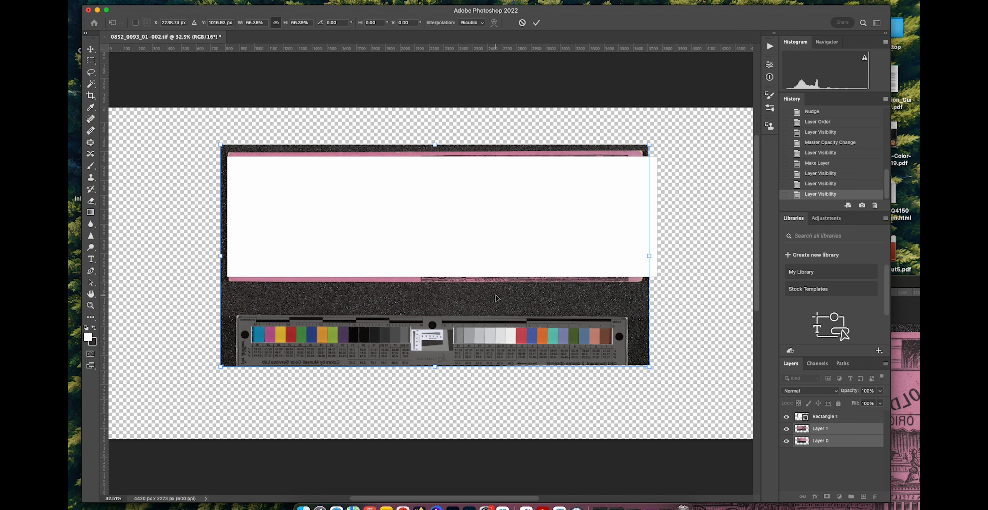
{"action": "key", "text": "Left"}
{"action": "key", "text": "Left"}
{"action": "key", "text": "Left"}
{"action": "key", "text": "Left"}
{"action": "key", "text": "Left"}
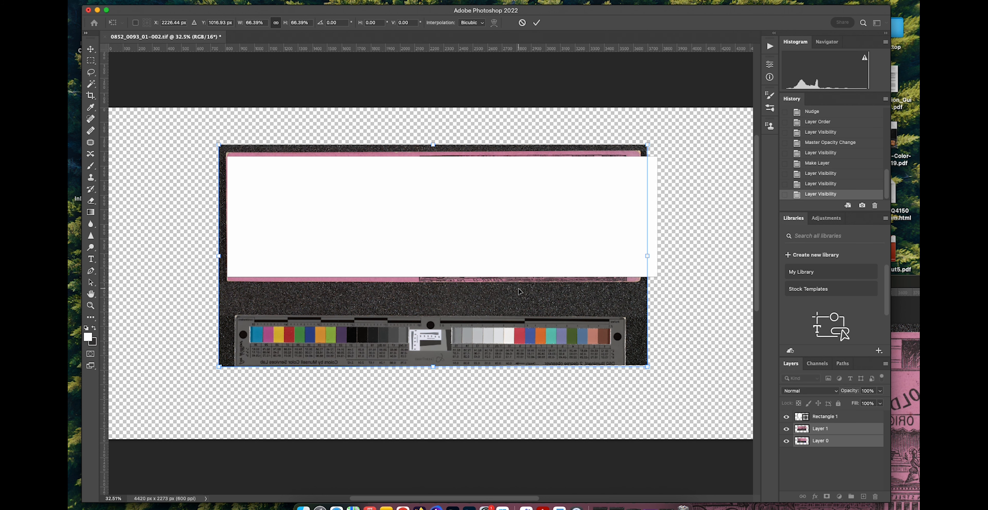
{"action": "key", "text": "Return"}
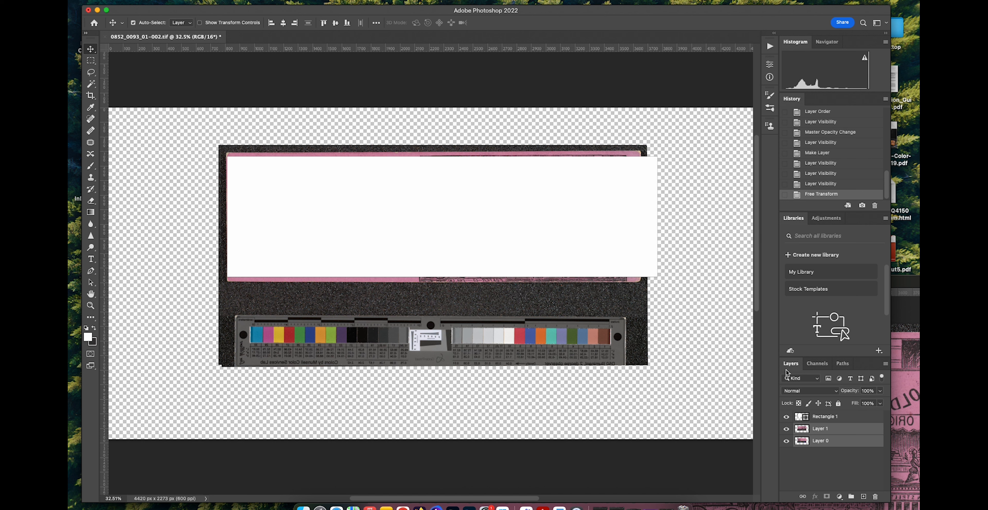
Check the card's dimensions on its digital library page in Chrome and set Rectangle 1's height to 3.9 cm in Photoshop.
{"action": "left_click", "coordinate": [825, 417]}
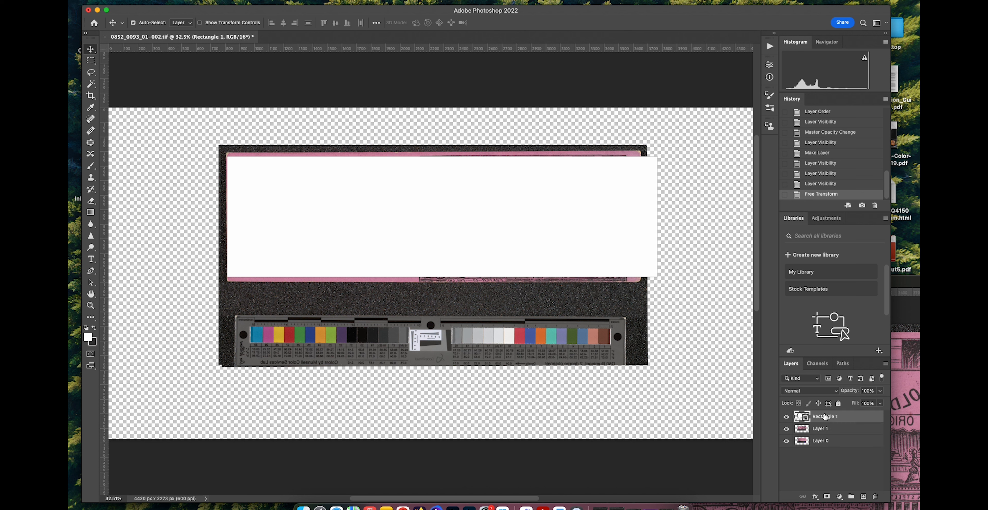
{"action": "key", "text": "u"}
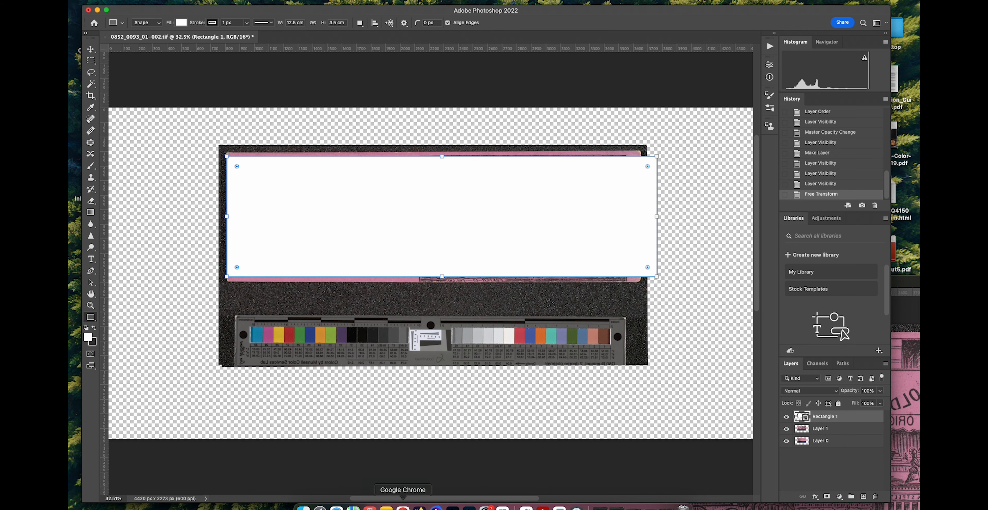
{"action": "left_click", "coordinate": [402, 507]}
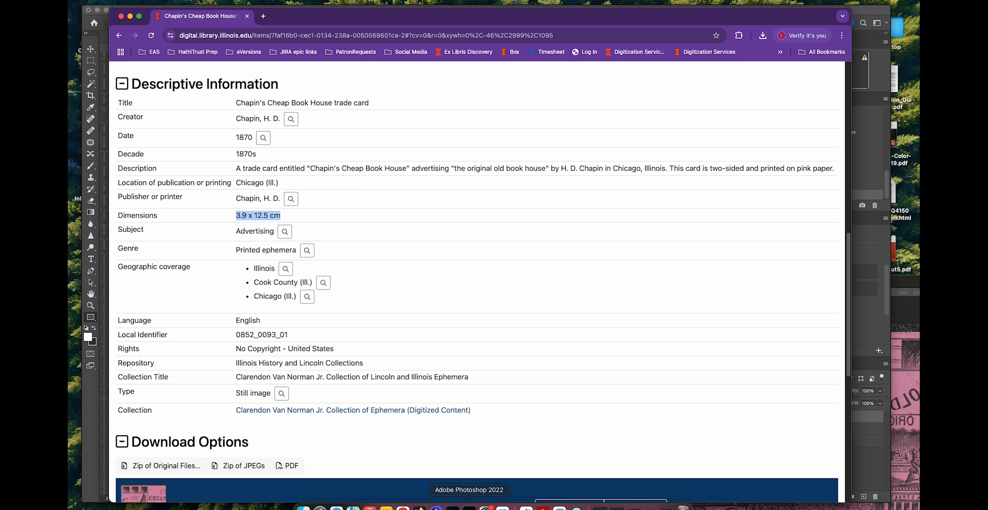
{"action": "left_click", "coordinate": [469, 507]}
{"action": "left_click", "coordinate": [332, 22]}
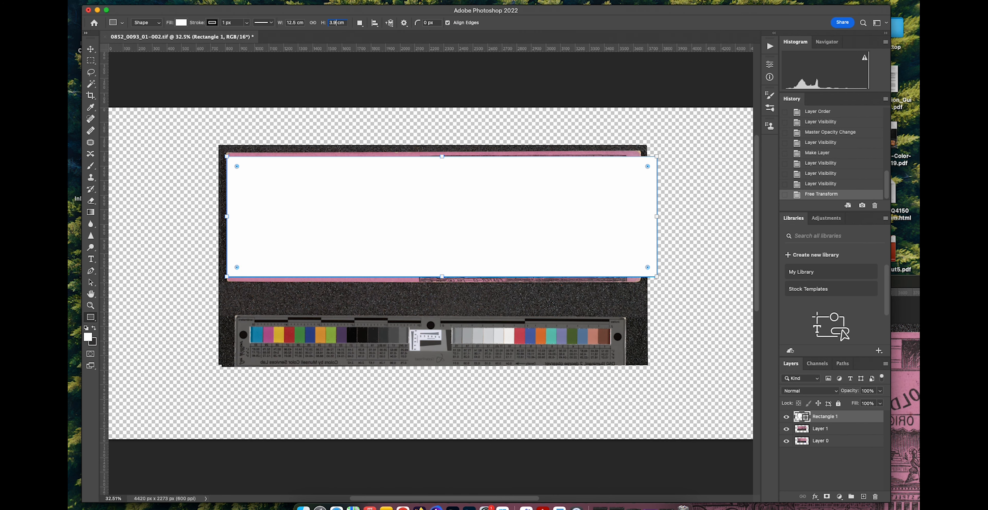
{"action": "key", "text": "Return"}
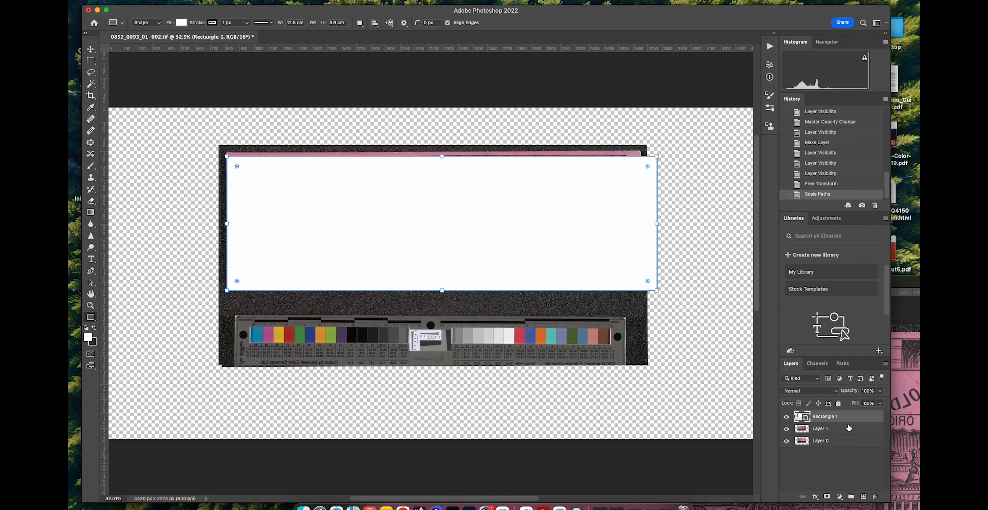
Free-transform Layer 1 and Layer 0 together to about 103.74% width and 104.20% height so the card fits the resized rectangle.
{"action": "left_click", "coordinate": [843, 431]}
{"action": "left_click", "coordinate": [838, 440], "text": "shift"}
{"action": "key", "text": "super+t"}
{"action": "left_click_drag", "start_coordinate": [647, 144], "coordinate": [632, 161]}
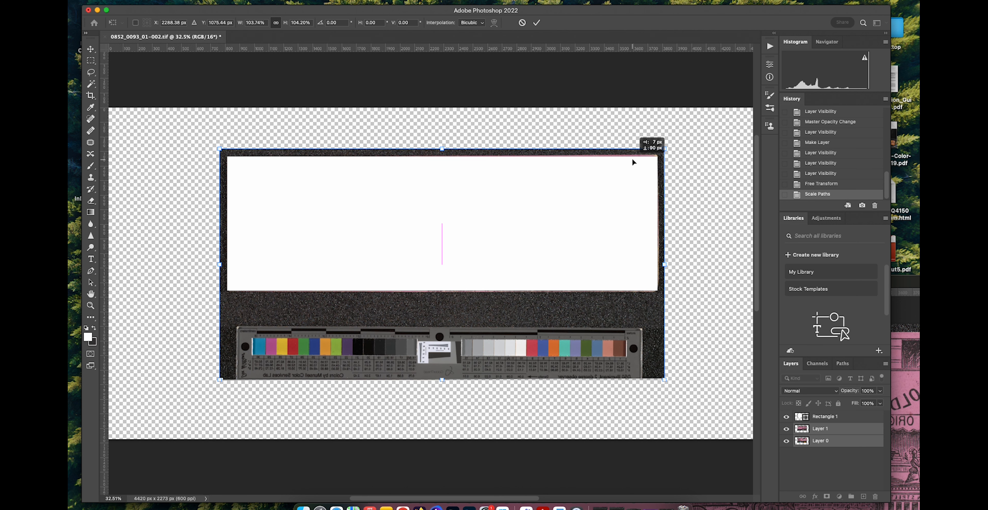
{"action": "left_click_drag", "start_coordinate": [633, 162], "coordinate": [633, 162]}
{"action": "key", "text": "Return"}
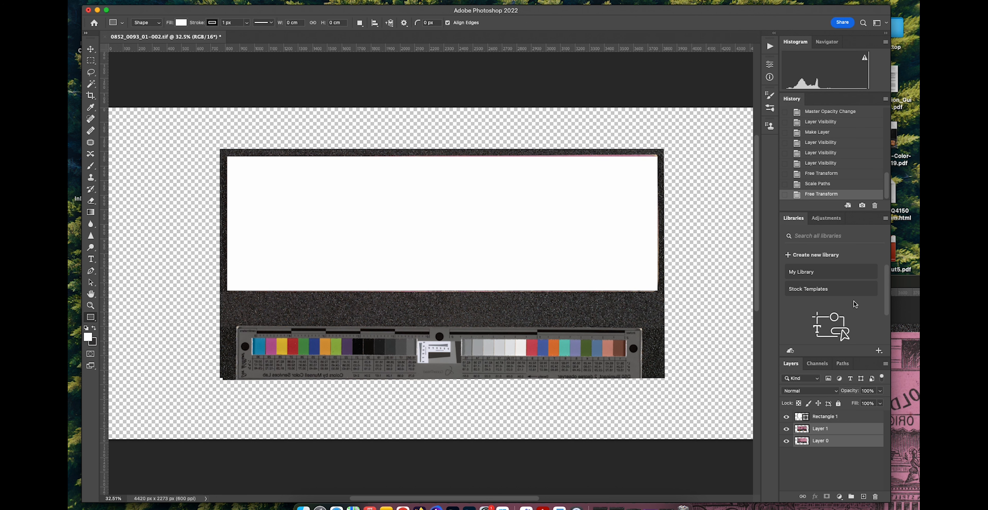
Toggle the rectangle's visibility to compare it with the card's outline, leaving the rectangle hidden.
{"action": "left_click", "coordinate": [786, 416]}
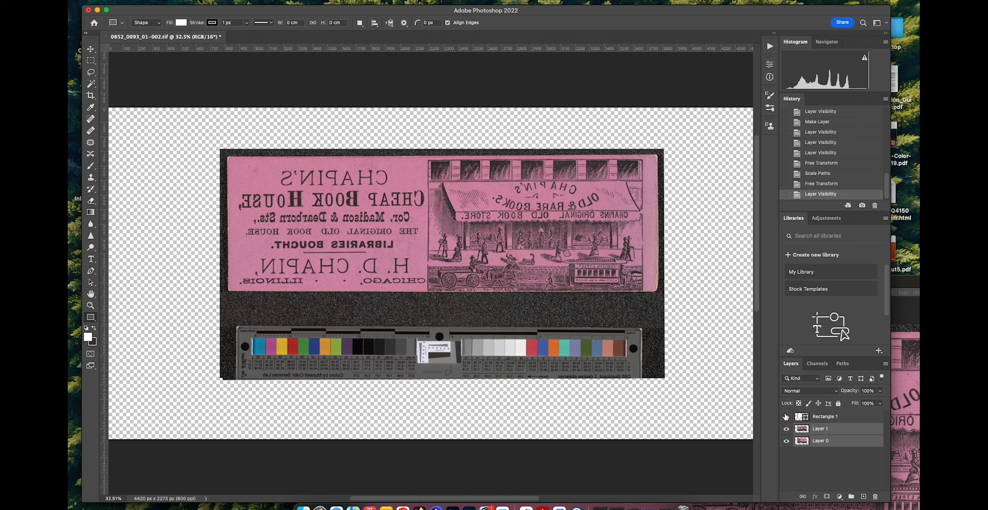
{"action": "left_click", "coordinate": [786, 416]}
{"action": "left_click", "coordinate": [786, 416]}
{"action": "left_click", "coordinate": [785, 416]}
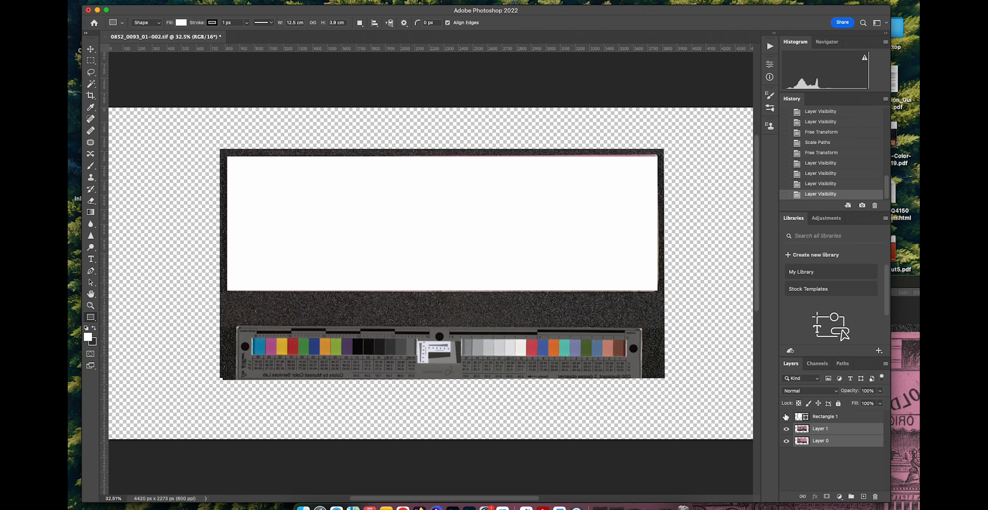
{"action": "left_click", "coordinate": [785, 416]}
Hide Layer 1 and select Layer 0 so only the unmirrored side of the card shows.
{"action": "left_click", "coordinate": [831, 457]}
{"action": "left_click", "coordinate": [820, 430]}
{"action": "left_click", "coordinate": [785, 429]}
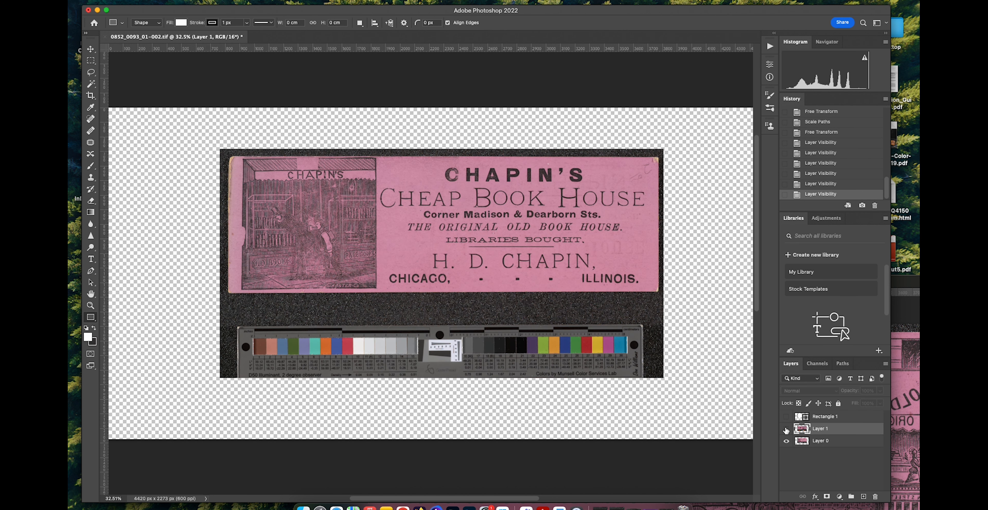
{"action": "left_click", "coordinate": [828, 441]}
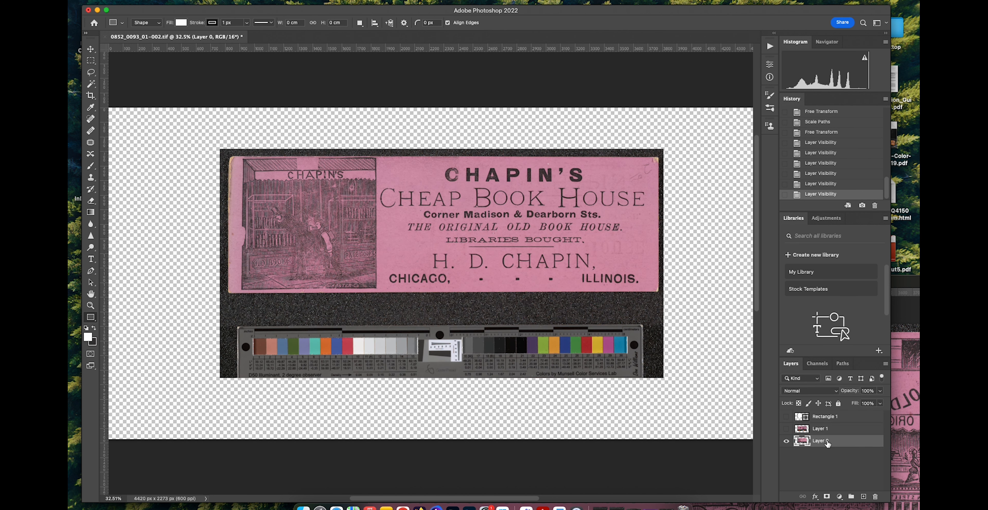
Crop the canvas closely around the card to about 3019 × 1030 px, excluding the color target and transparent margins.
{"action": "key", "text": "c"}
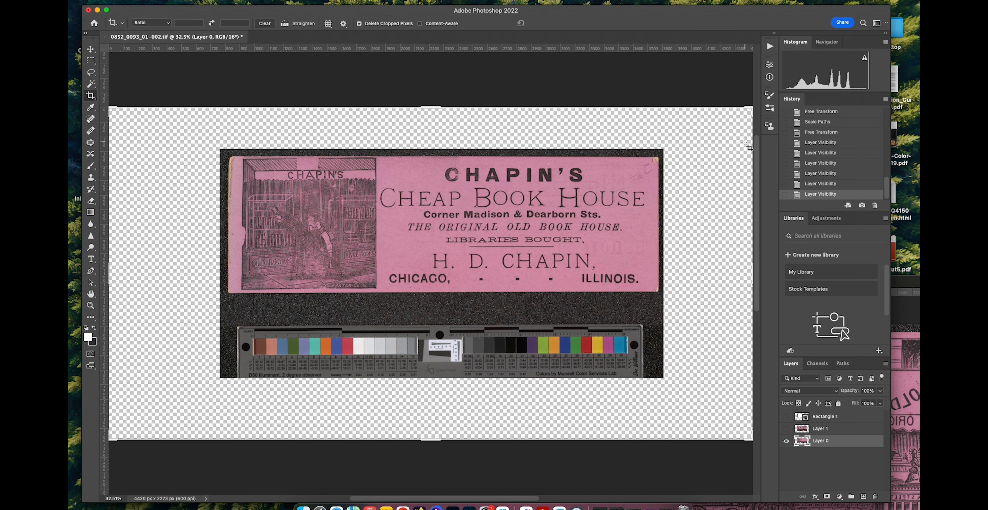
{"action": "left_click_drag", "start_coordinate": [751, 115], "coordinate": [704, 131]}
{"action": "left_click_drag", "start_coordinate": [436, 420], "coordinate": [447, 353]}
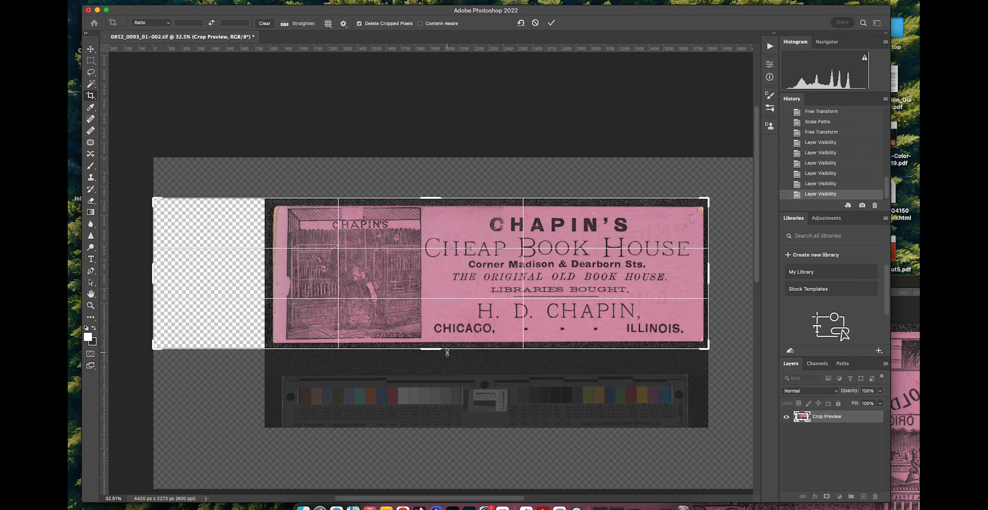
{"action": "left_click_drag", "start_coordinate": [153, 270], "coordinate": [210, 270]}
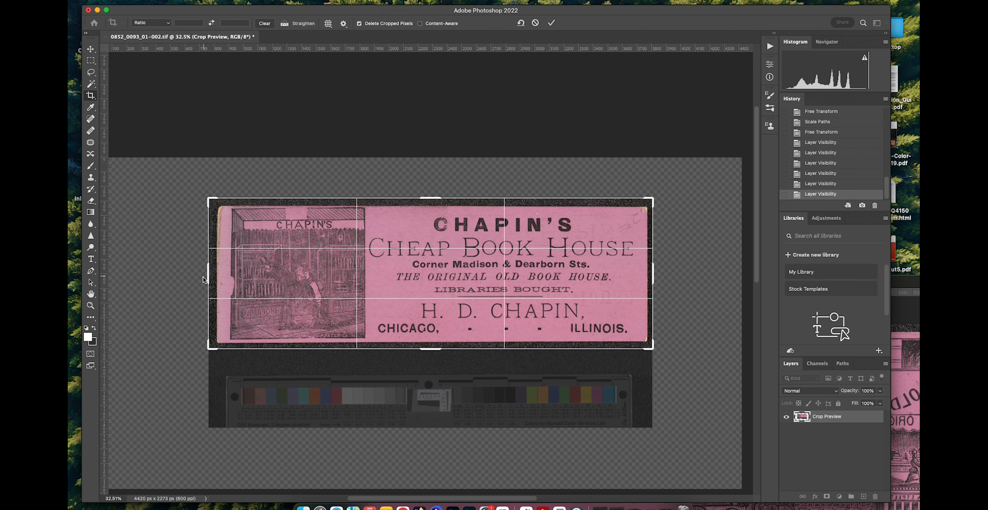
{"action": "left_click_drag", "start_coordinate": [211, 275], "coordinate": [213, 274]}
{"action": "key", "text": "Return"}
Flatten the cropped image with only Layer 0 showing and discard the hidden layers.
{"action": "left_click", "coordinate": [222, 3]}
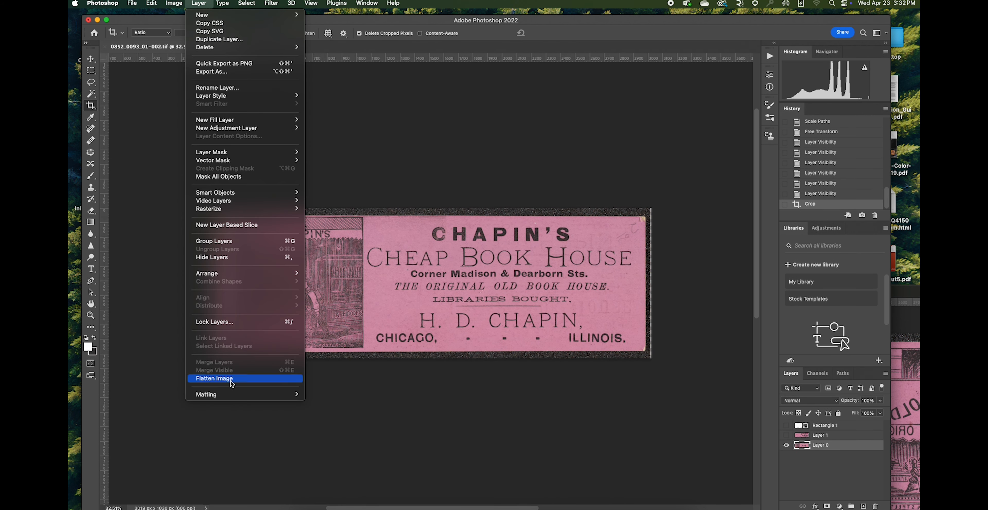
{"action": "left_click", "coordinate": [230, 380]}
{"action": "left_click", "coordinate": [504, 178]}
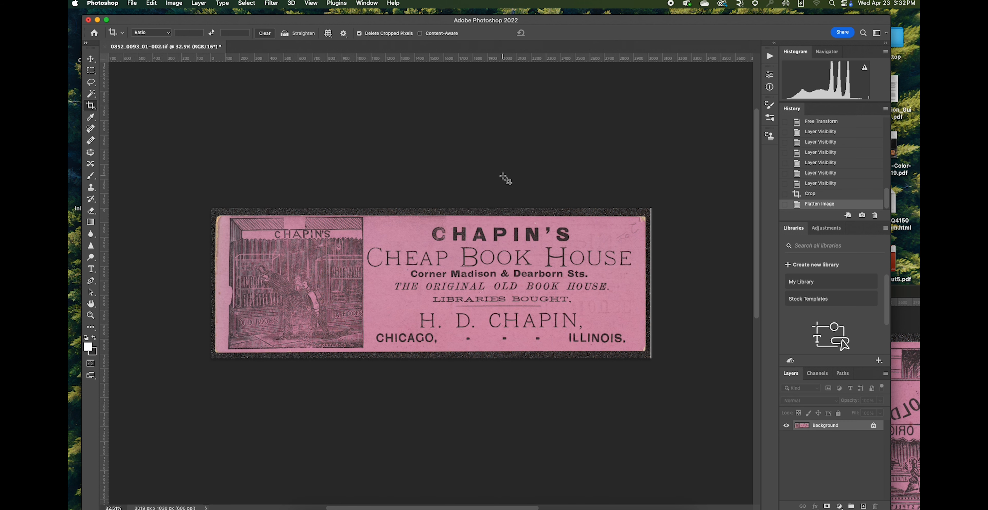
Save the flattened image in Downloads as 0852_0093_01-002-facsimile.tif, in TIFF format with no image compression.
{"action": "key", "text": "super+shift+s"}
{"action": "key", "text": "Right"}
{"action": "type", "text": "-facsimi"}
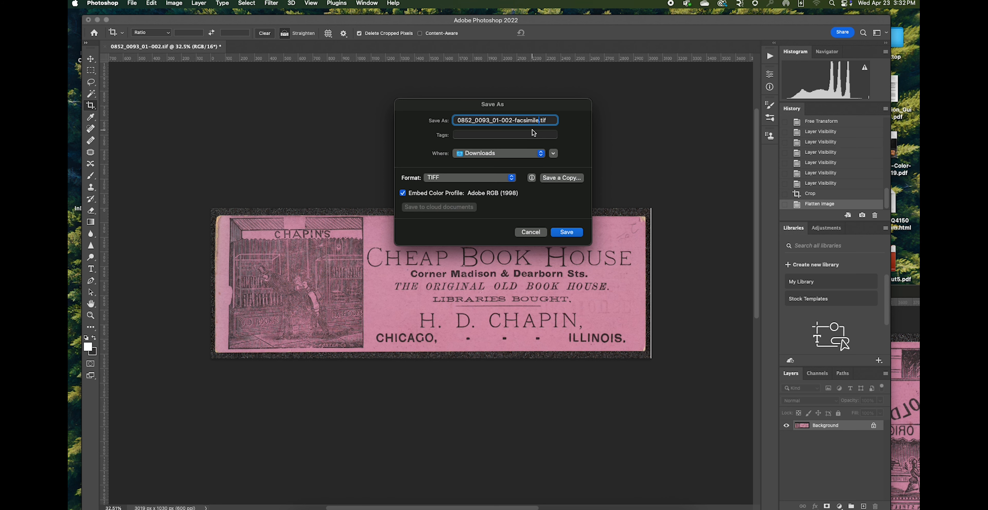
{"action": "left_click", "coordinate": [566, 232]}
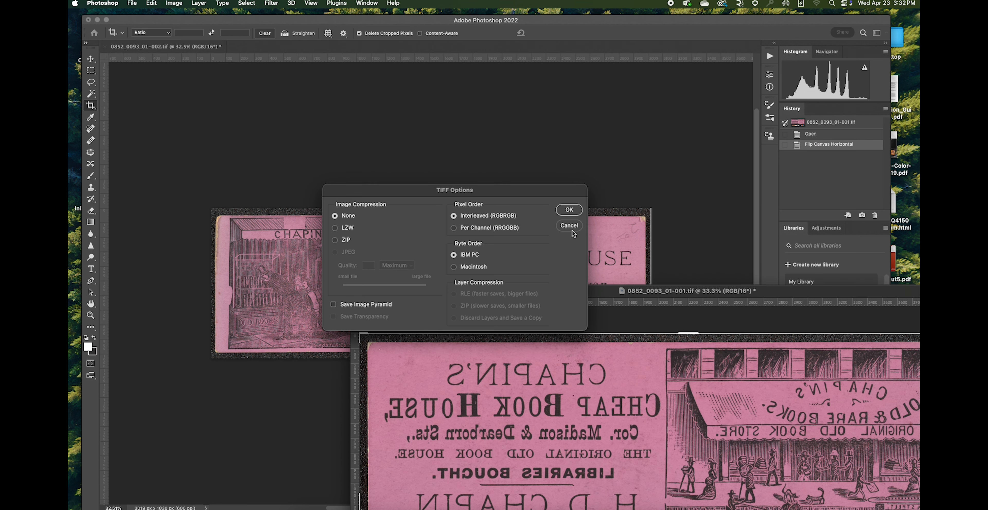
{"action": "left_click", "coordinate": [568, 210]}
Close 0852_0093_01-001.tif without saving and revert the facsimile document to its Crop state to restore the layers.
{"action": "left_click", "coordinate": [356, 291]}
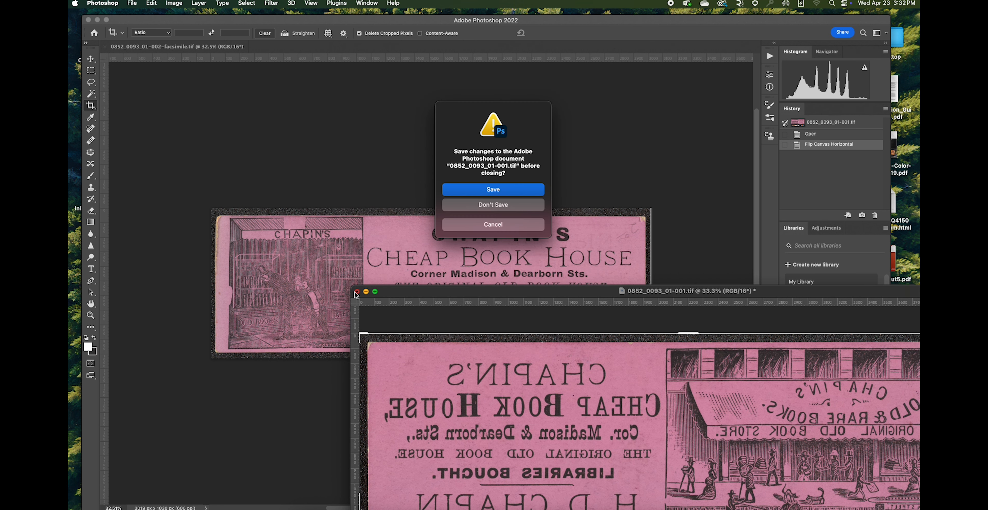
{"action": "left_click", "coordinate": [493, 205]}
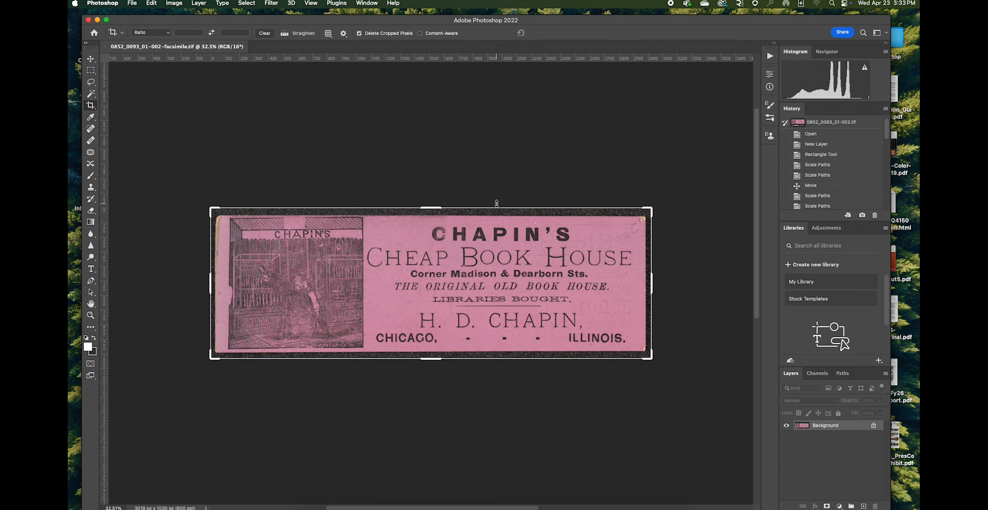
{"action": "scroll", "coordinate": [844, 190], "scroll_direction": "down", "scroll_amount": 10}
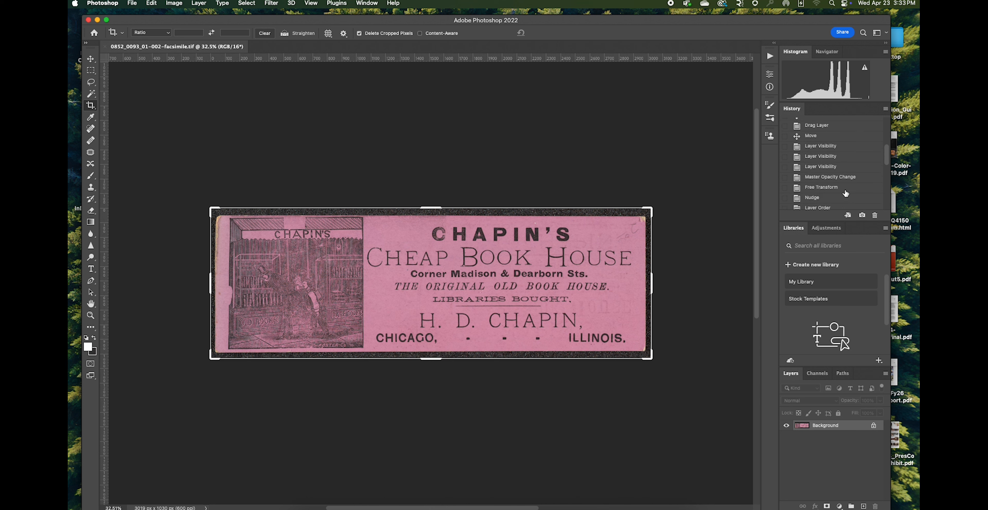
{"action": "left_click", "coordinate": [832, 195]}
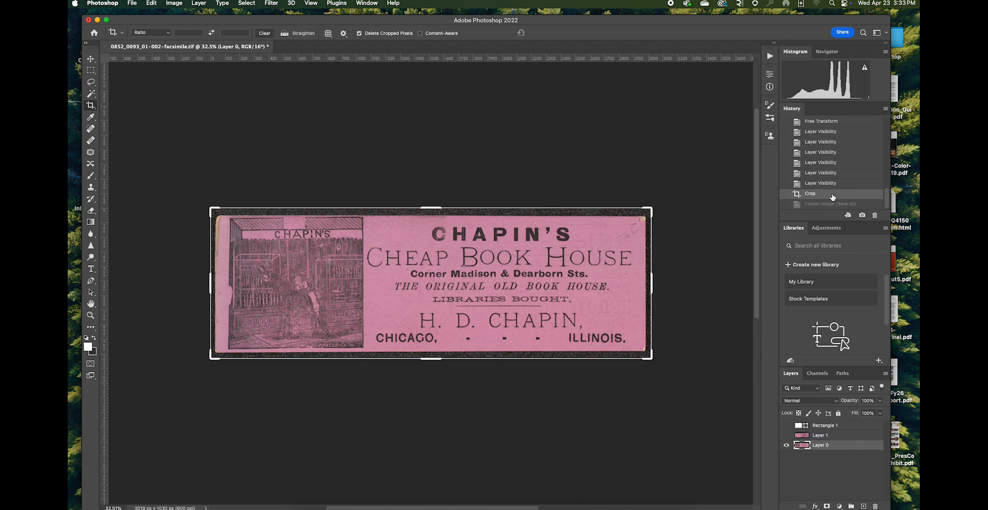
Hide Layer 0, then select and show Layer 1 with the mirrored side of the card.
{"action": "left_click", "coordinate": [786, 444]}
{"action": "left_click", "coordinate": [793, 435]}
{"action": "left_click", "coordinate": [786, 435]}
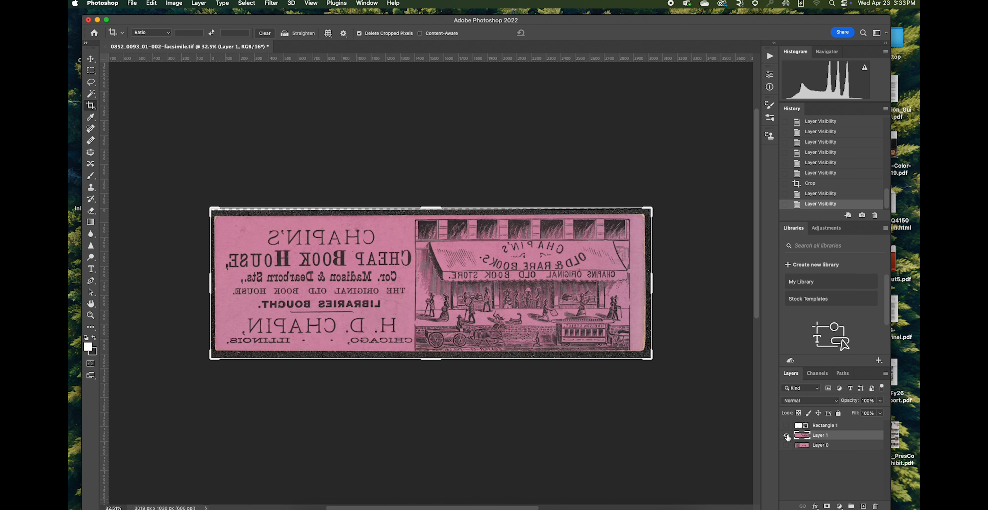
Flip the canvas horizontally so the text on Layer 1 reads correctly.
{"action": "left_click", "coordinate": [206, 4]}
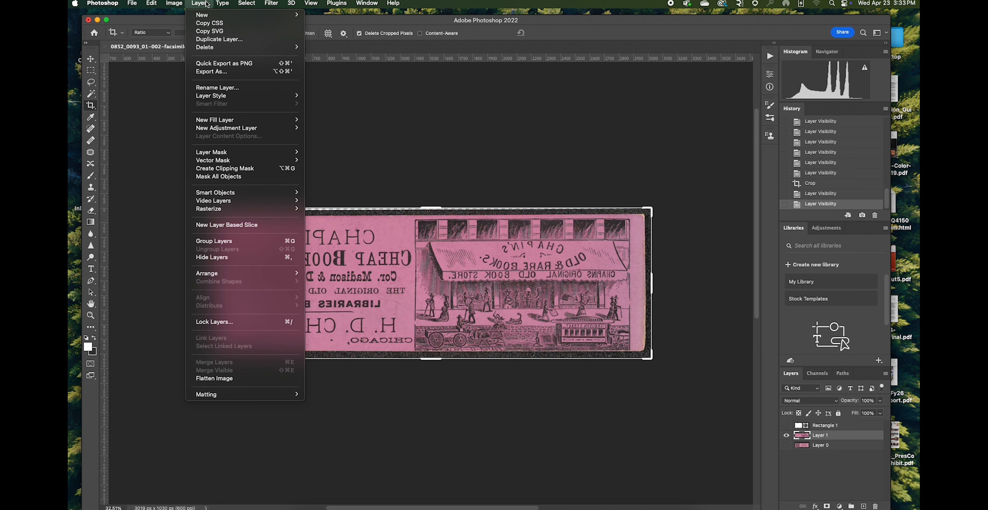
{"action": "mouse_move", "coordinate": [182, 4]}
{"action": "mouse_move", "coordinate": [247, 96]}
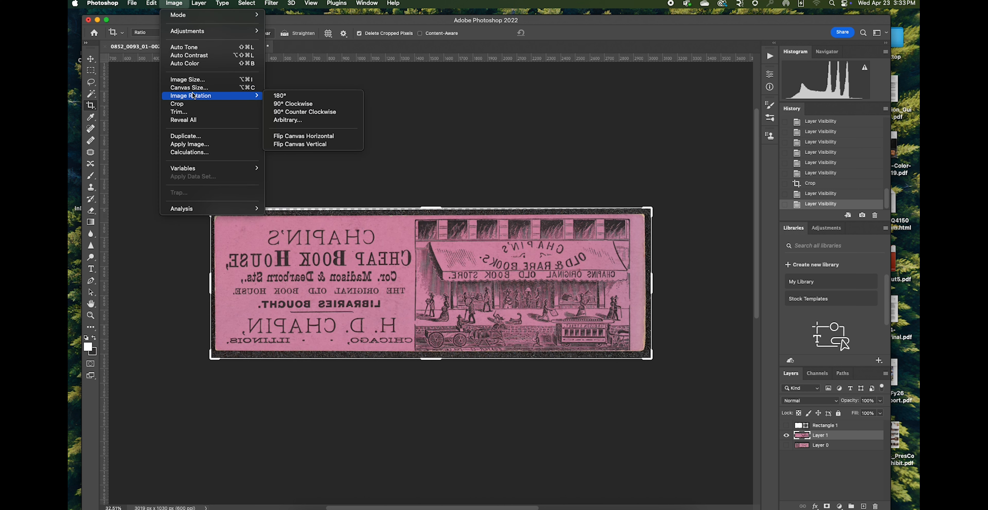
{"action": "left_click", "coordinate": [314, 138]}
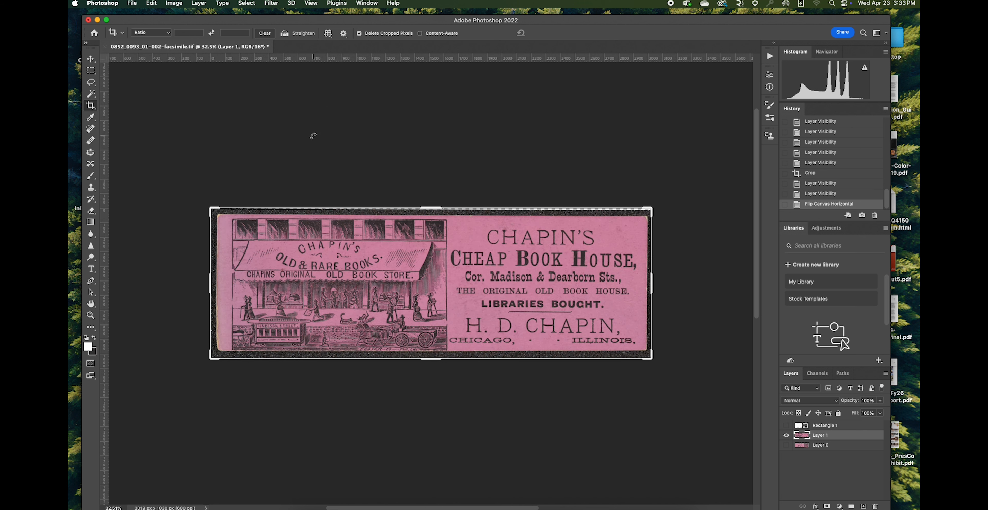
Flatten the image with only Layer 1 showing.
{"action": "left_click", "coordinate": [199, 3]}
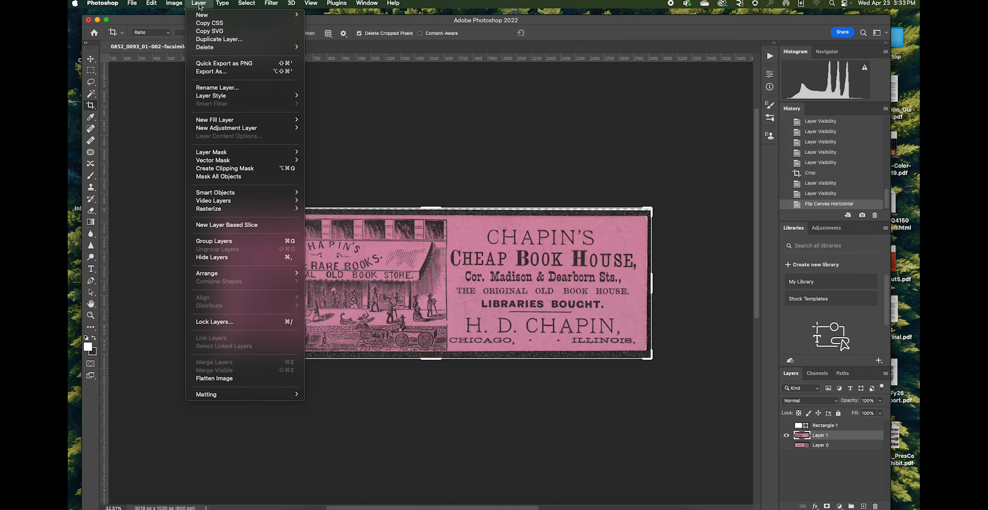
{"action": "left_click", "coordinate": [215, 377]}
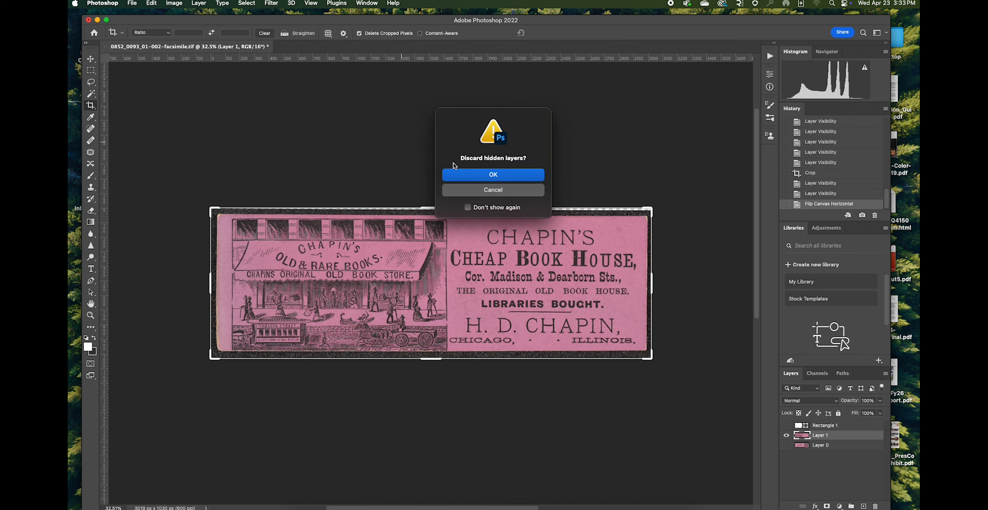